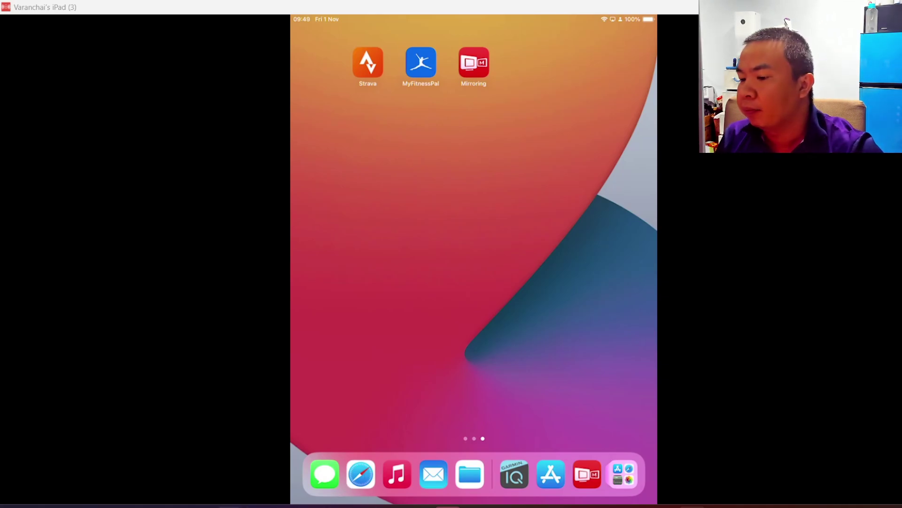
Switch to Chrome and open the spreadsheet มาราธอน 2568 from Google Drive
mouse_move(400, 507)
mouse_move(703, 459)
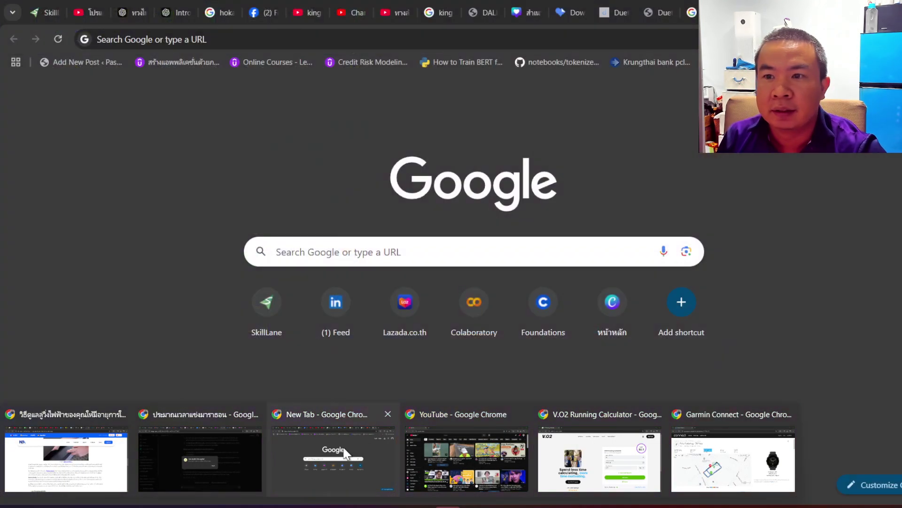
click(344, 453)
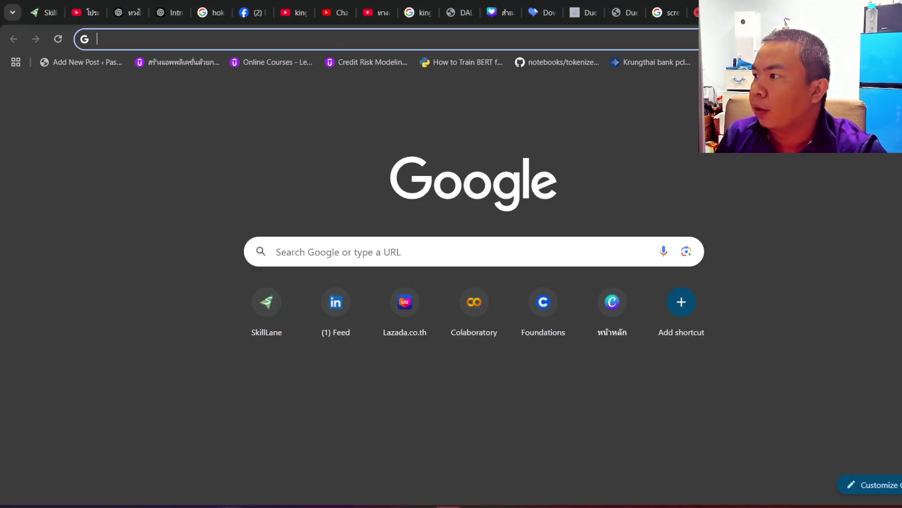
click(868, 85)
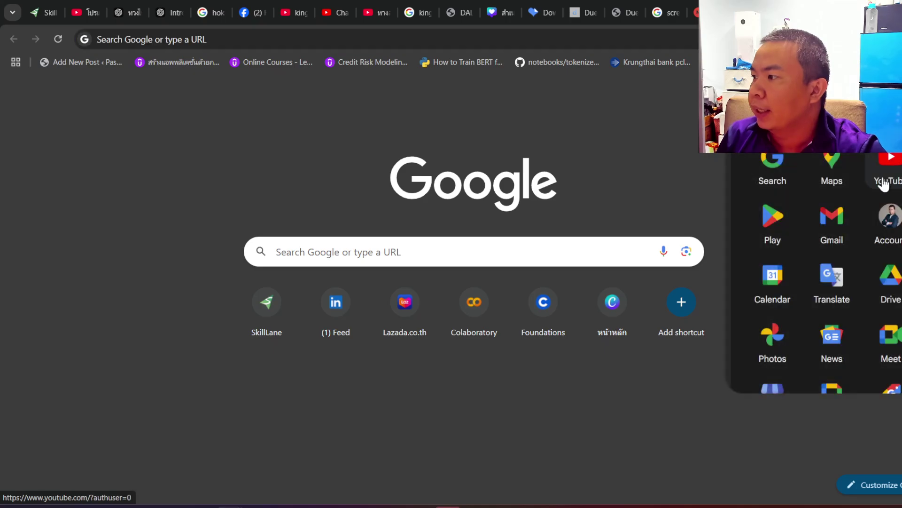
click(880, 292)
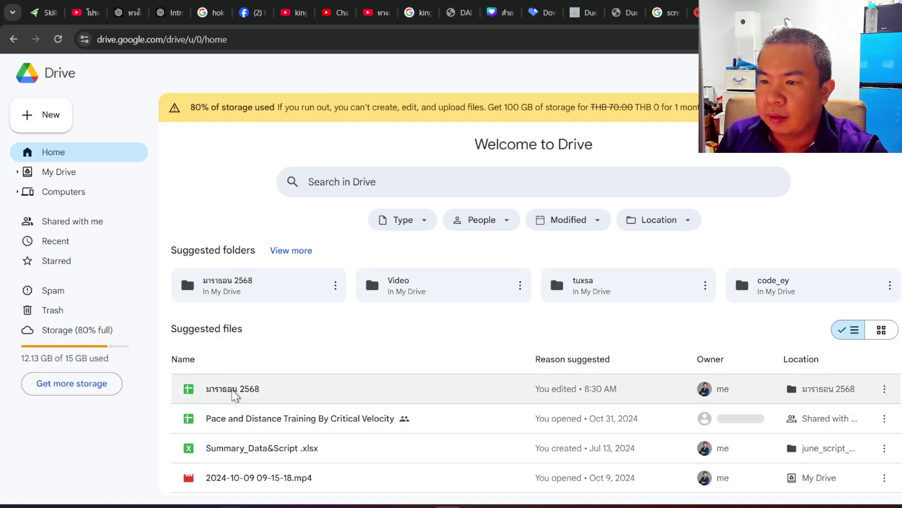
double_click(233, 394)
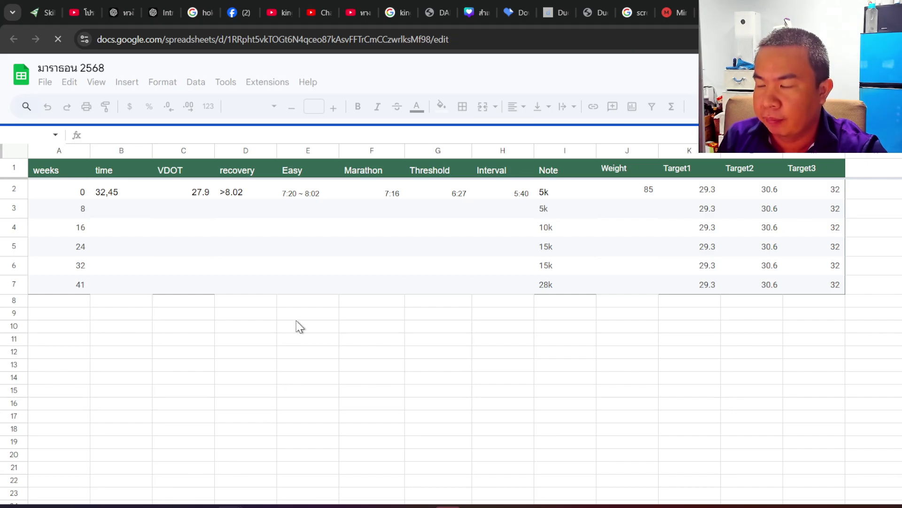
Review the training schedule in the ตารางซ้อม sheet and the pace targets in the VDOT sheet
click(174, 496)
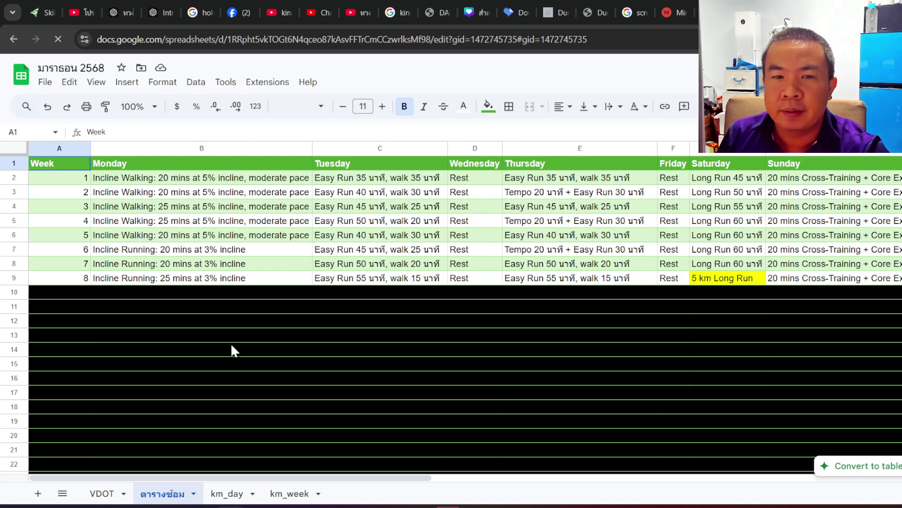
click(101, 493)
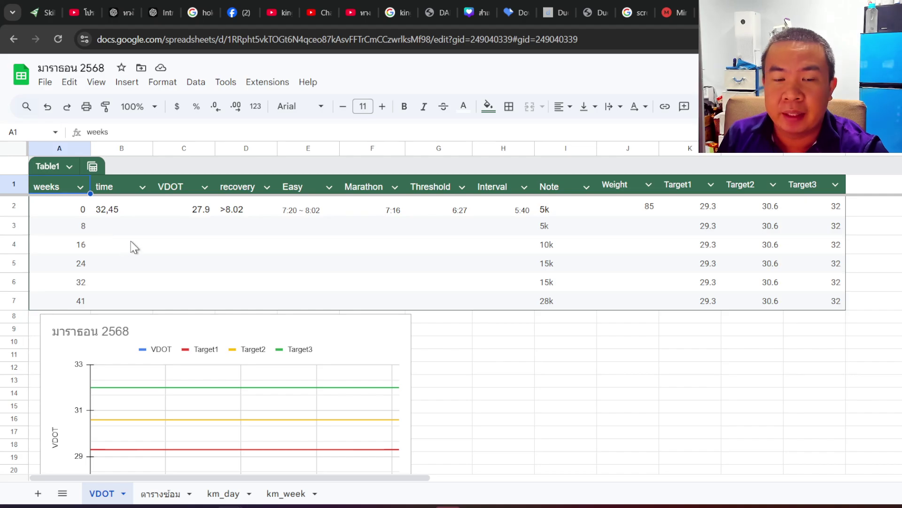
click(170, 495)
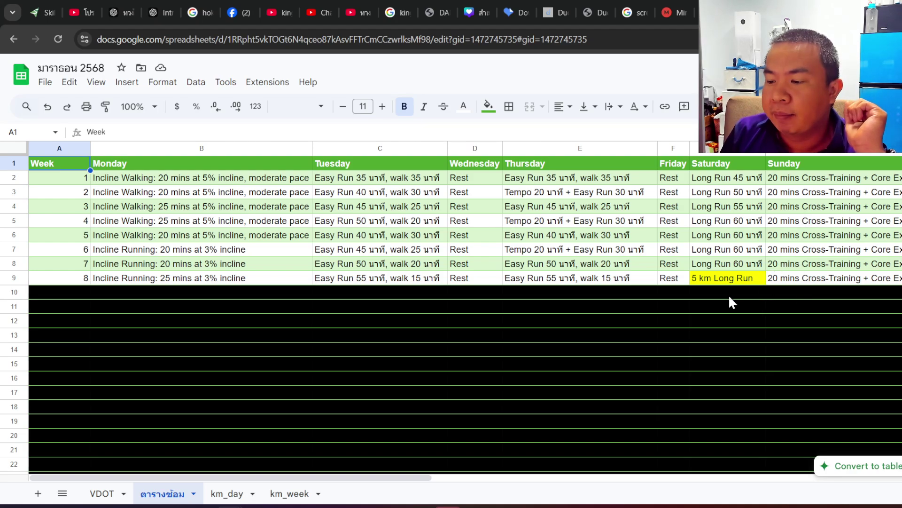
Examine the week, easy, tempo and interval columns in km_day and the weekly sums in km_week, returning to the ตารางซ้อม sheet
click(228, 493)
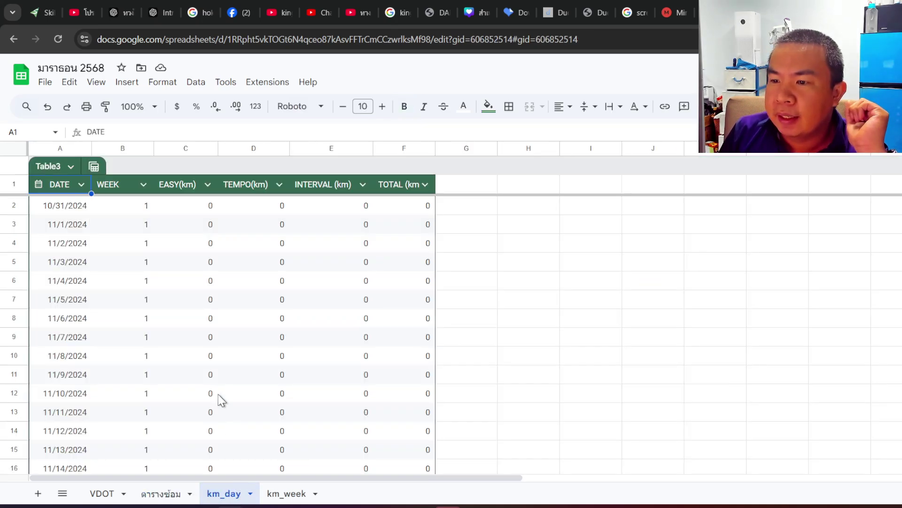
click(146, 212)
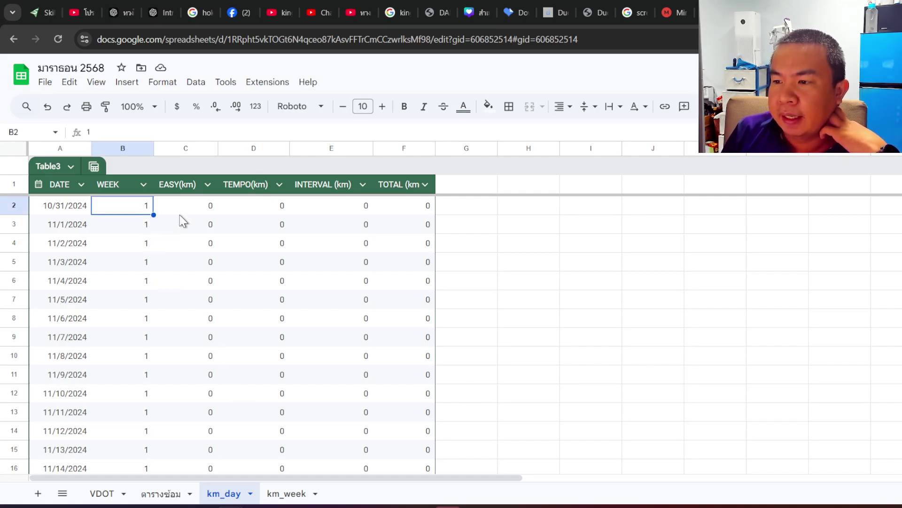
click(201, 211)
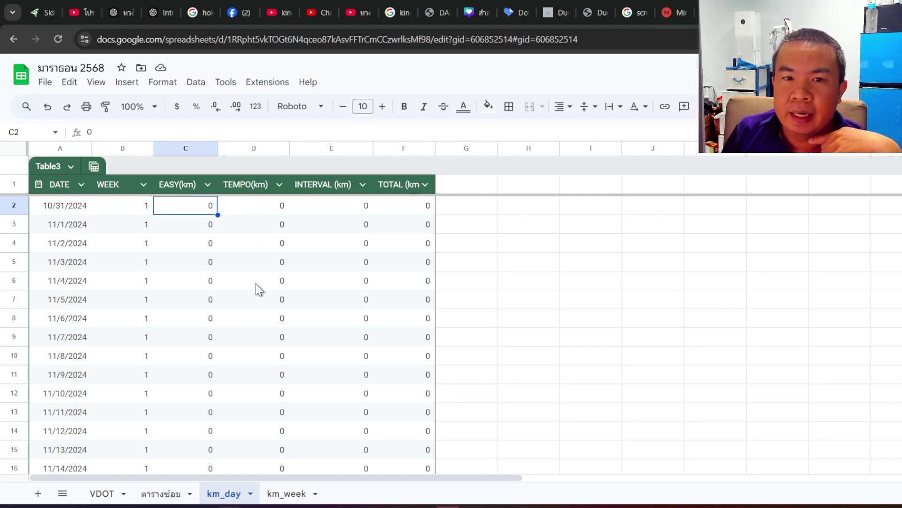
click(250, 210)
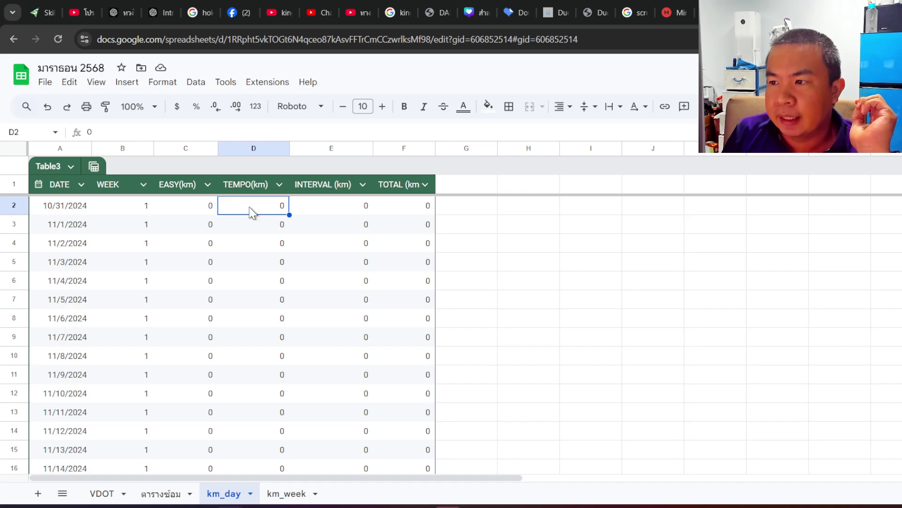
click(336, 204)
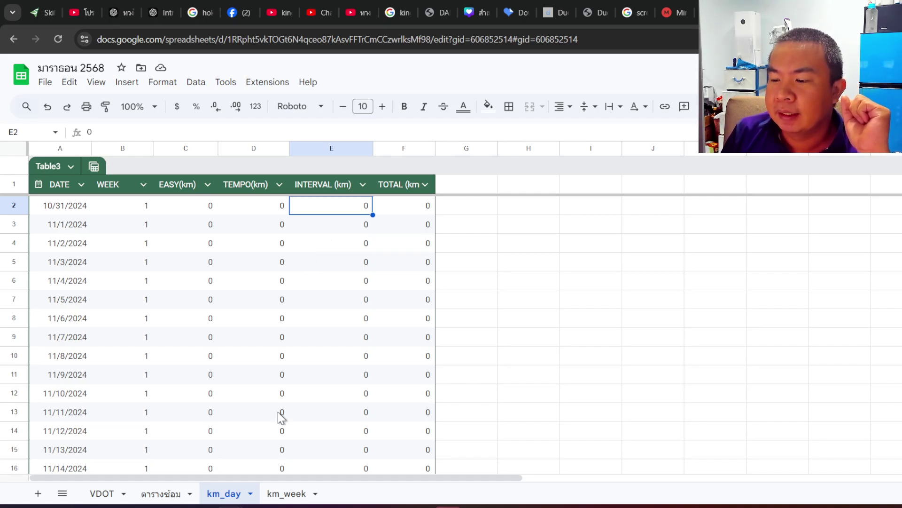
click(296, 492)
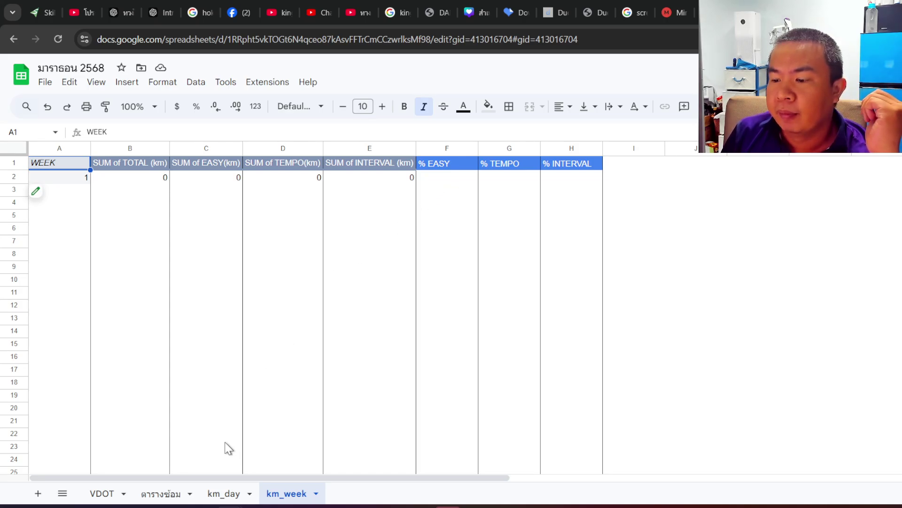
click(161, 493)
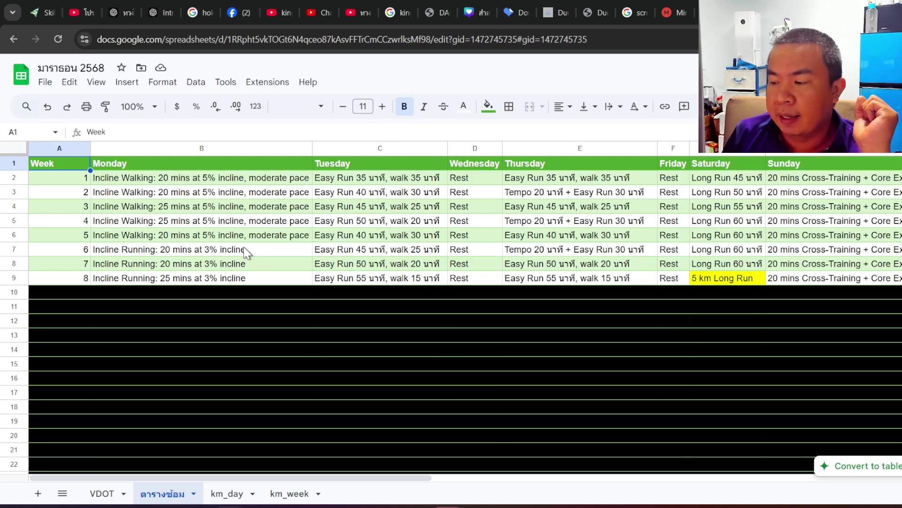
Switch to the mirrored iPad, open Garmin Connect and look through its home dashboard
mouse_move(665, 507)
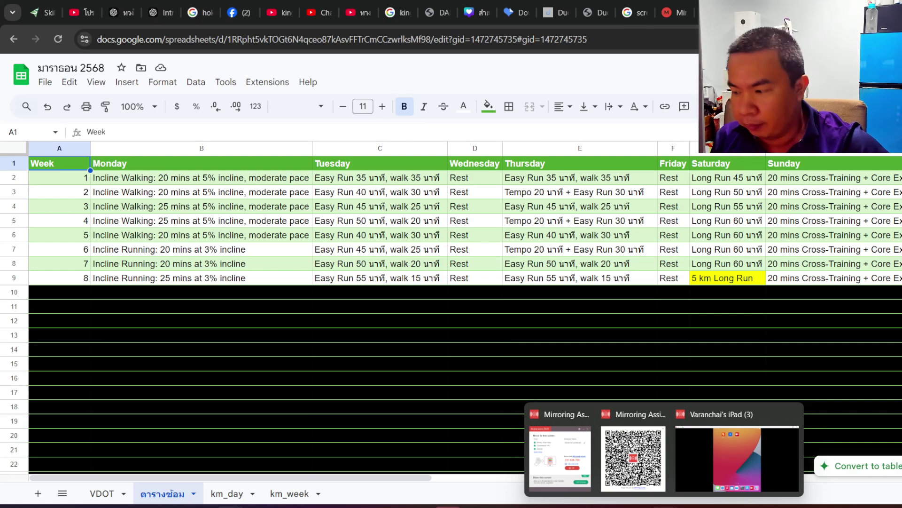
click(748, 463)
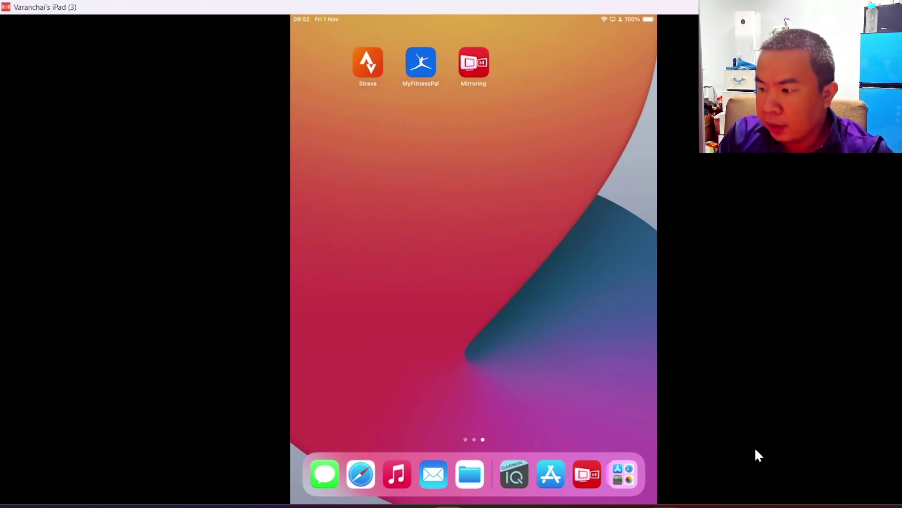
click(509, 474)
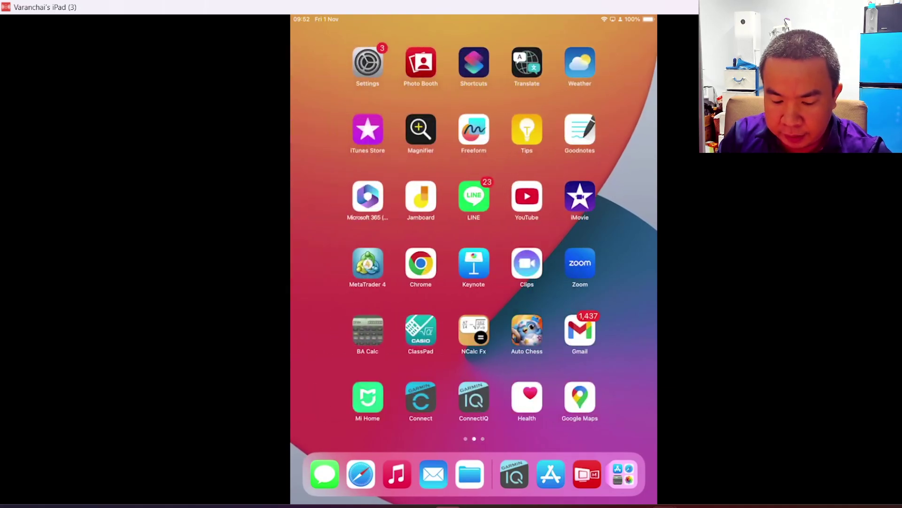
click(420, 407)
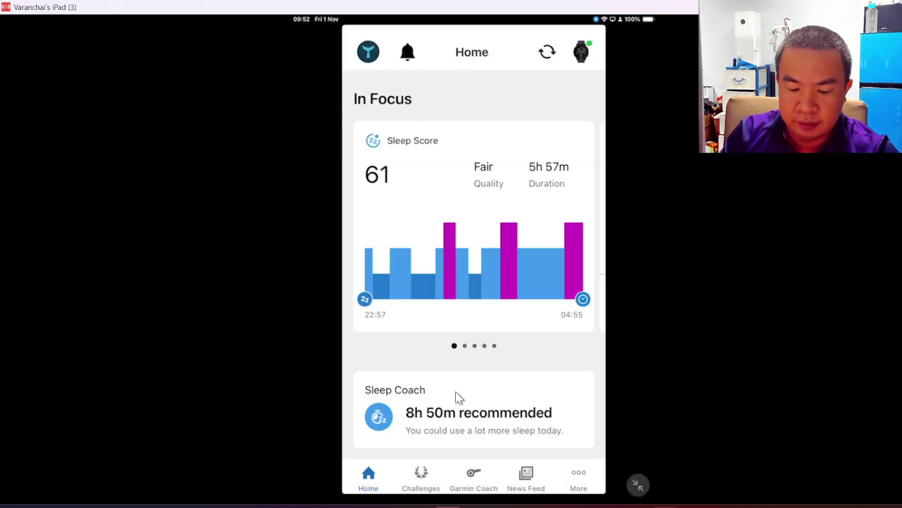
scroll(459, 397, down, 10)
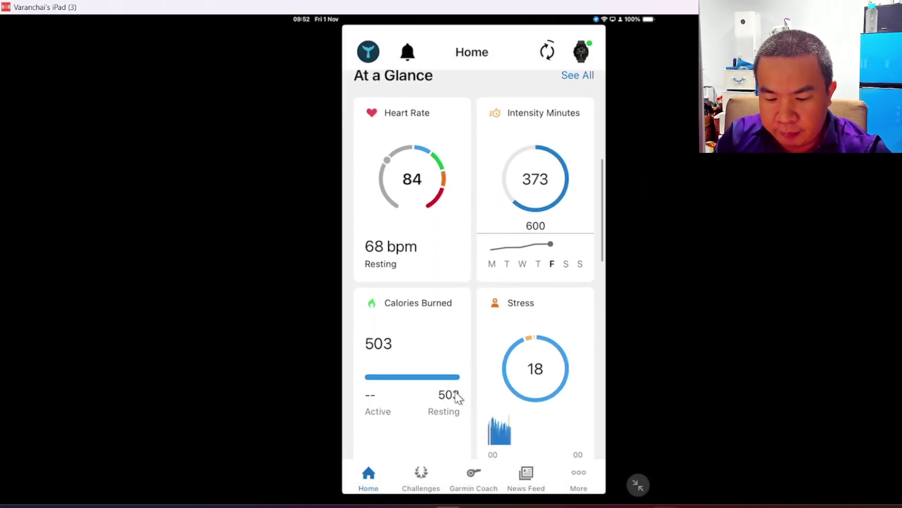
scroll(456, 394, down, 4)
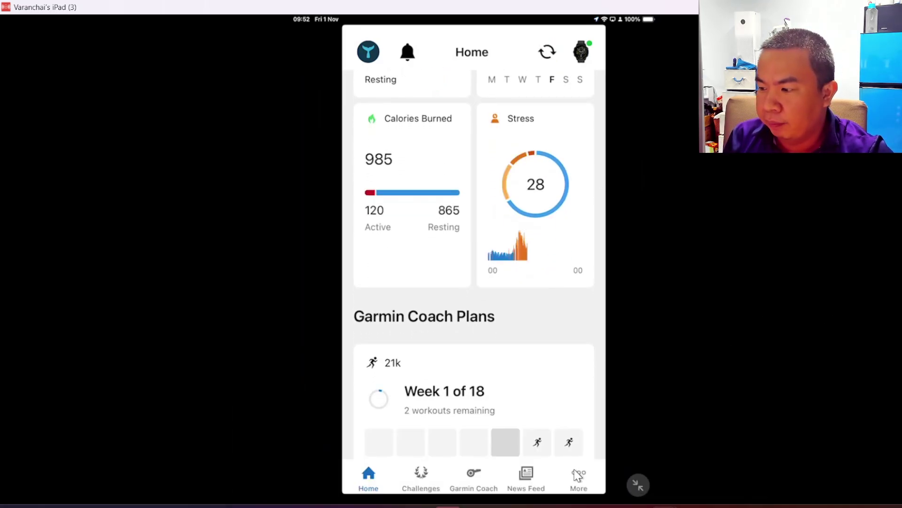
Open the saved workouts under Training & Planning and review the steps of the walk workout
click(577, 476)
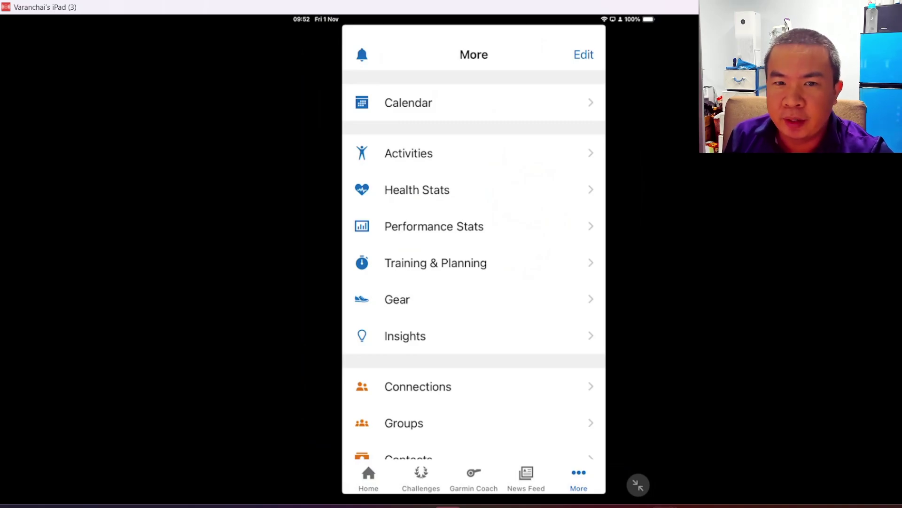
click(472, 271)
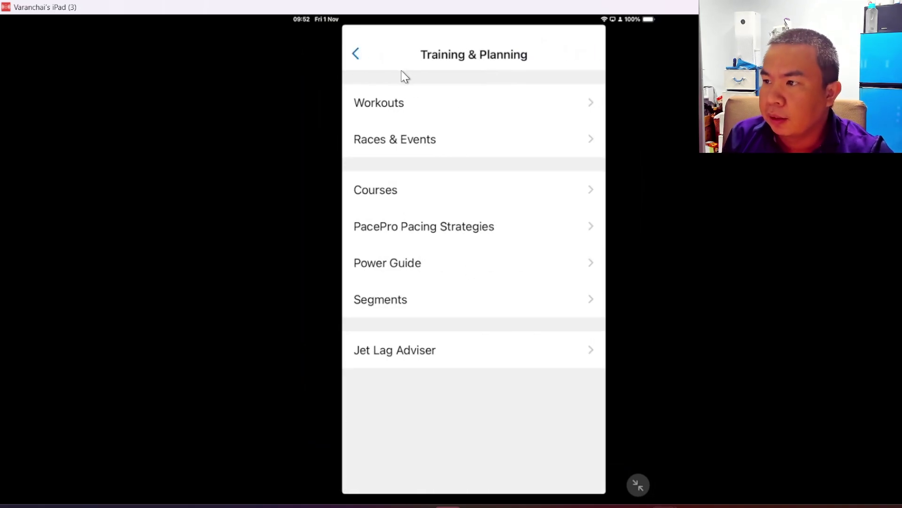
click(396, 109)
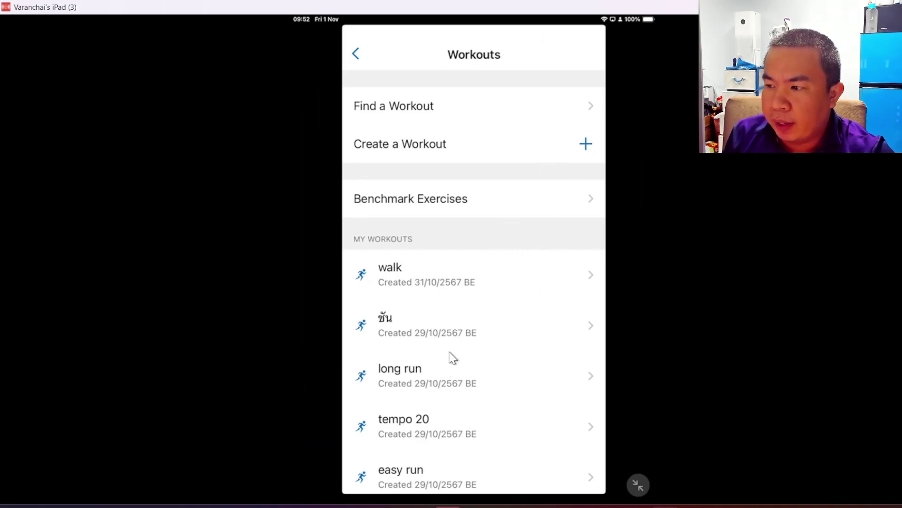
click(404, 298)
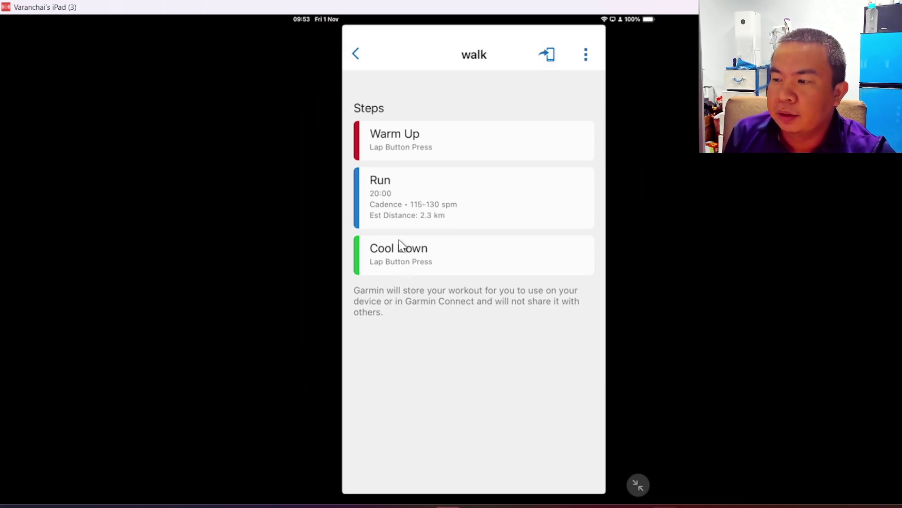
scroll(396, 225, left, 5)
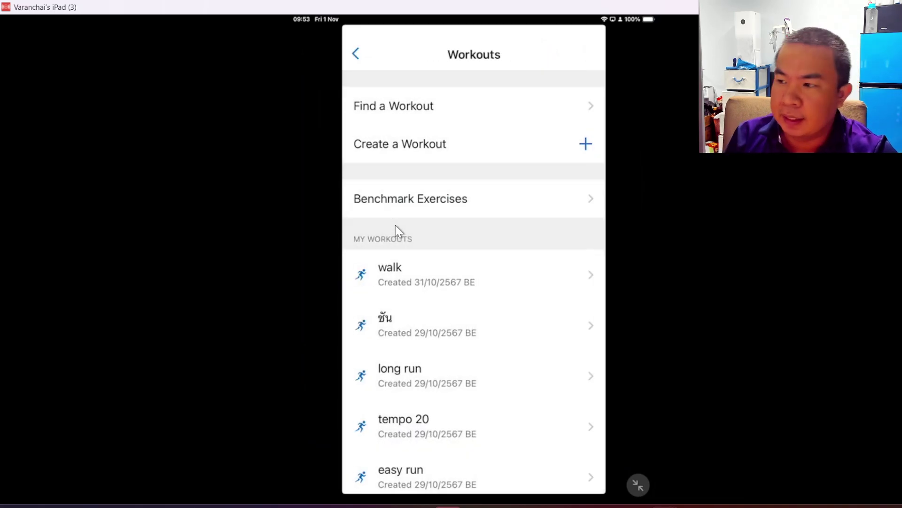
click(585, 146)
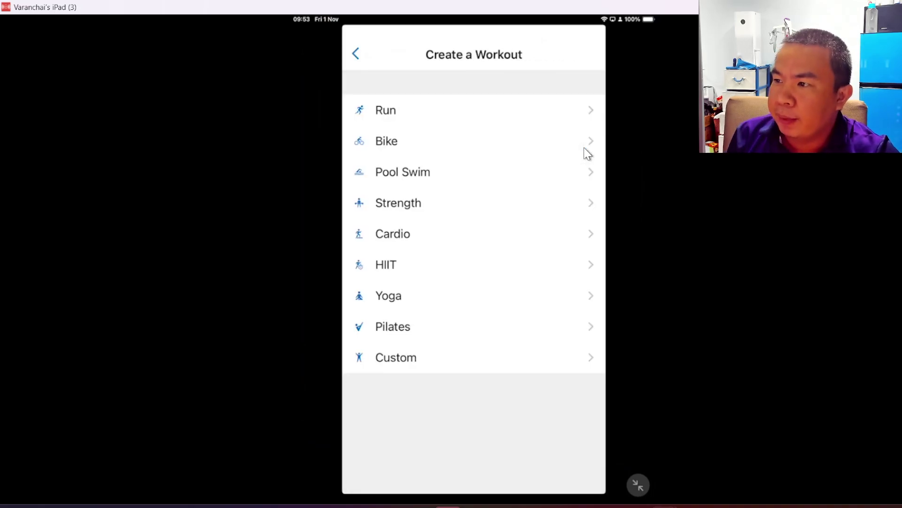
click(454, 116)
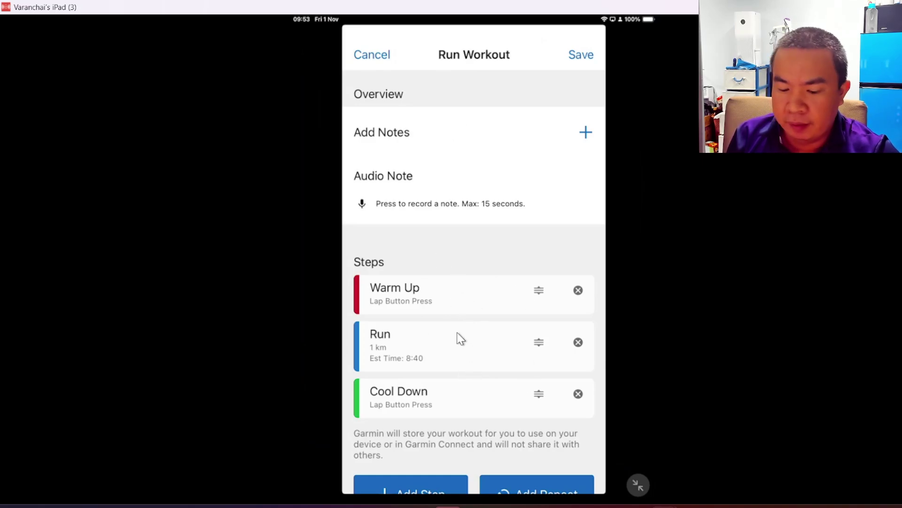
scroll(460, 338, down, 2)
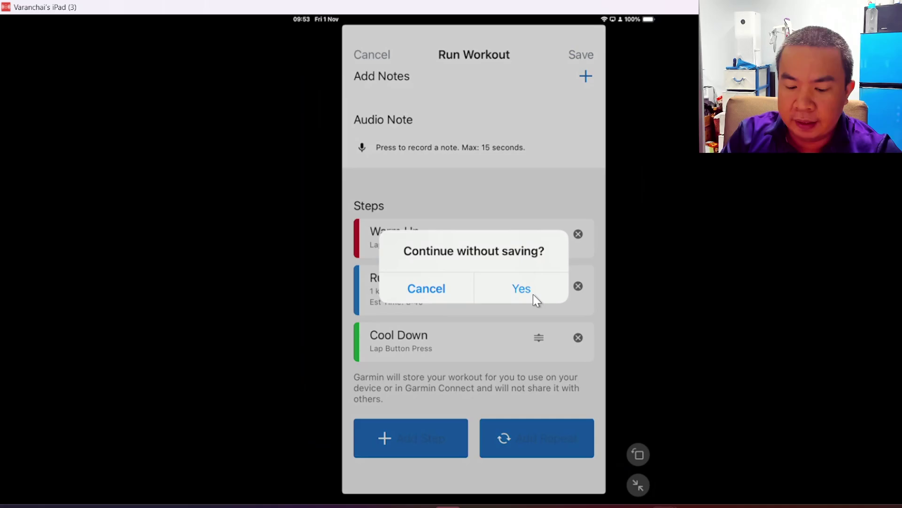
click(533, 294)
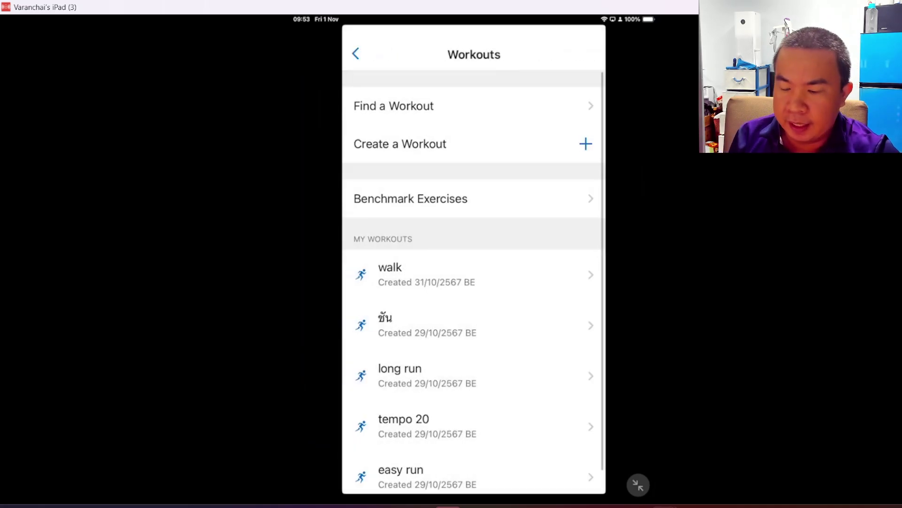
Review the steps of the ชัน and long run workouts, returning to the saved workouts list
click(429, 337)
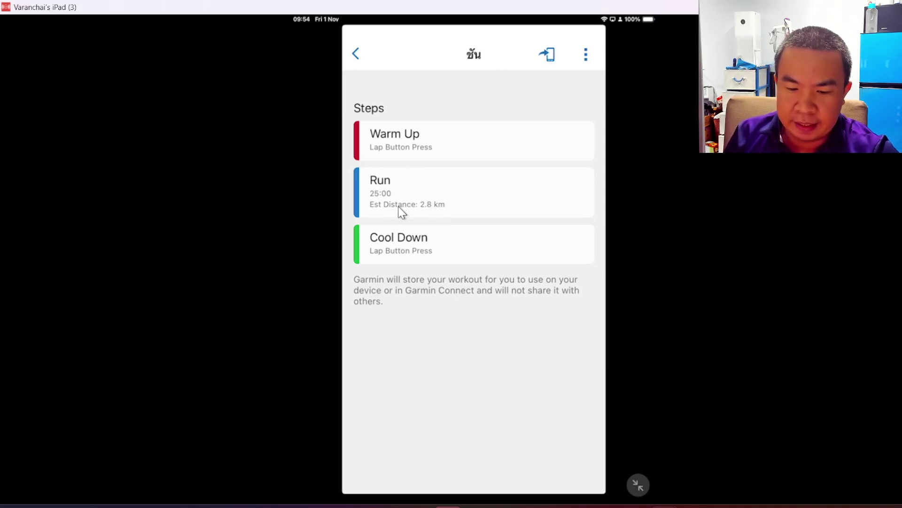
key(super+bracketleft)
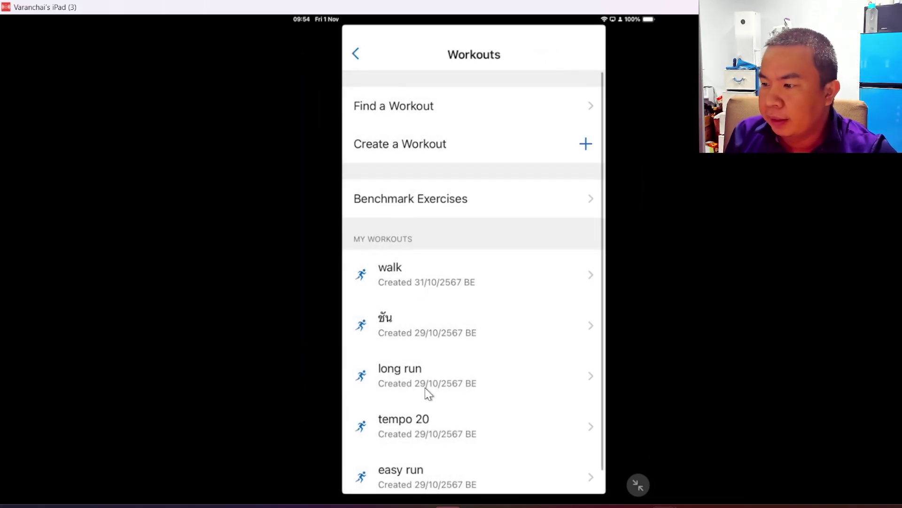
click(426, 389)
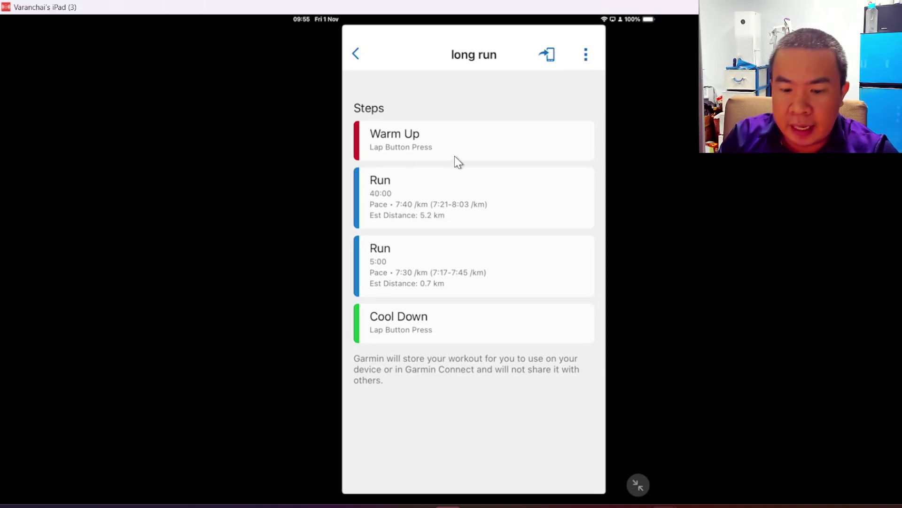
scroll(453, 157, left, 3)
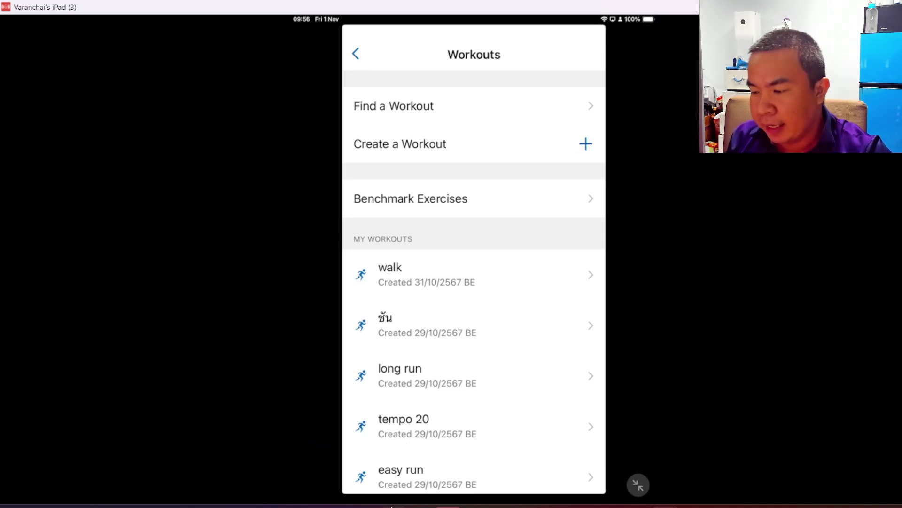
scroll(402, 489, down, 3)
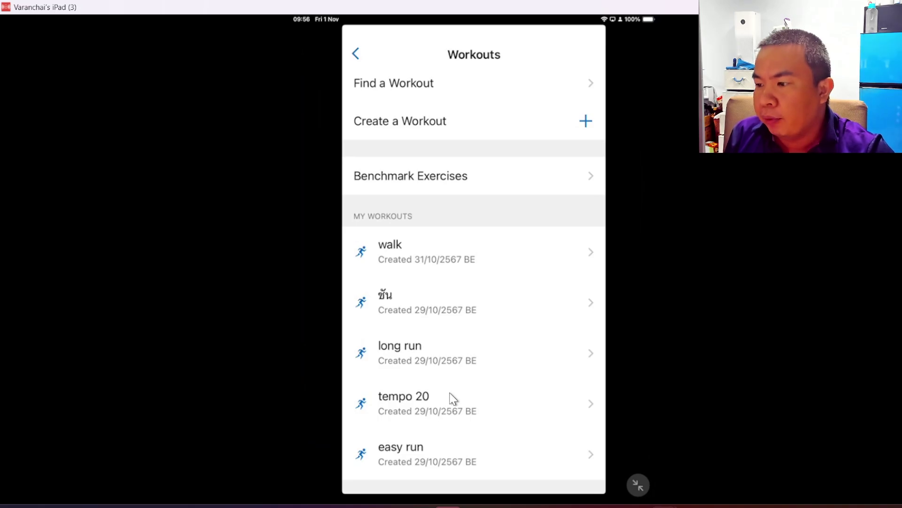
Review the tempo 20 workout and its available options, and open the easy run workout to read its steps
click(466, 416)
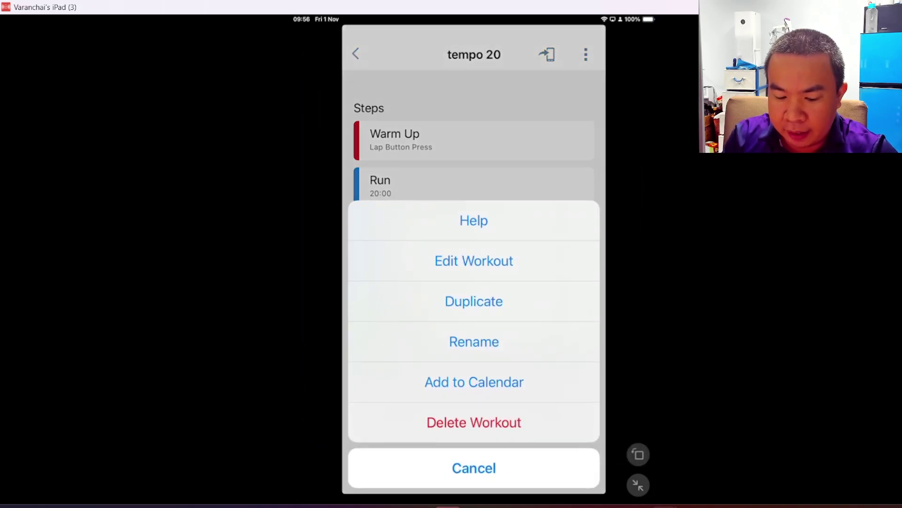
click(504, 318)
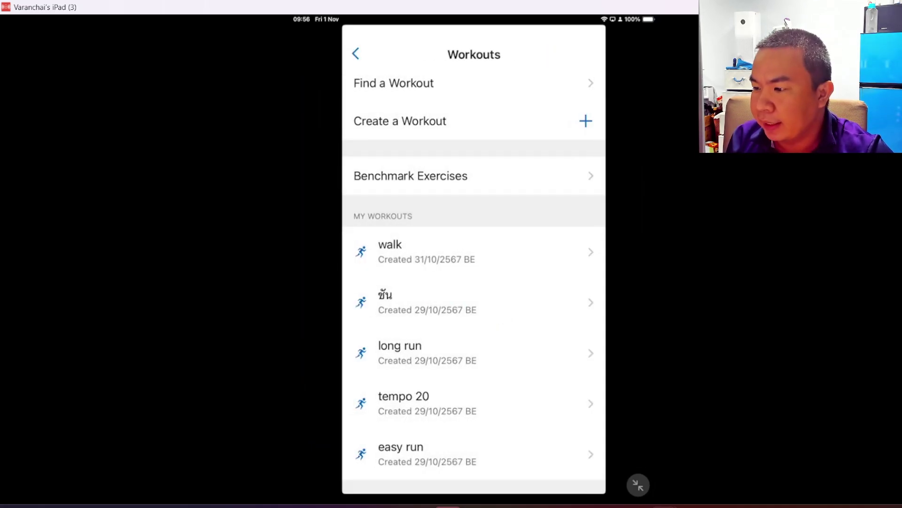
click(525, 363)
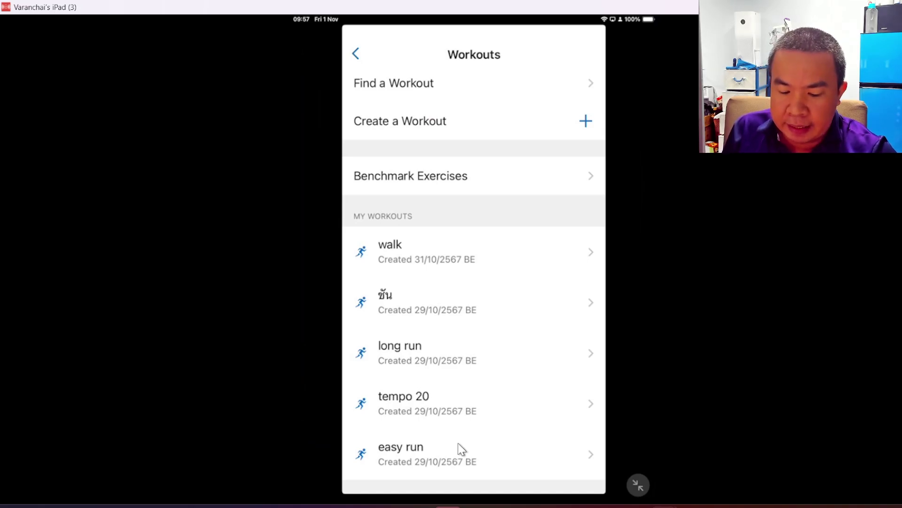
click(461, 449)
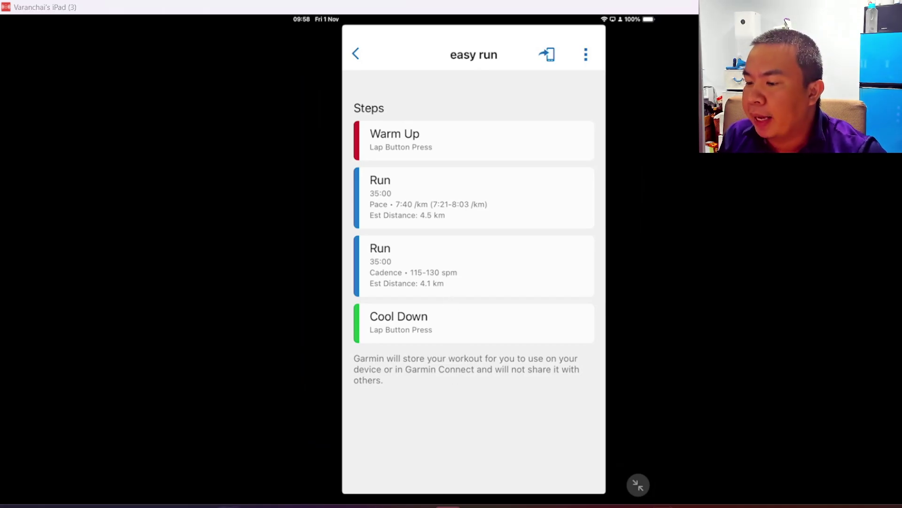
Switch to the มาราธอน 2568 spreadsheet and examine the week 4 row and the Thursday tempo and easy run sessions
mouse_move(366, 507)
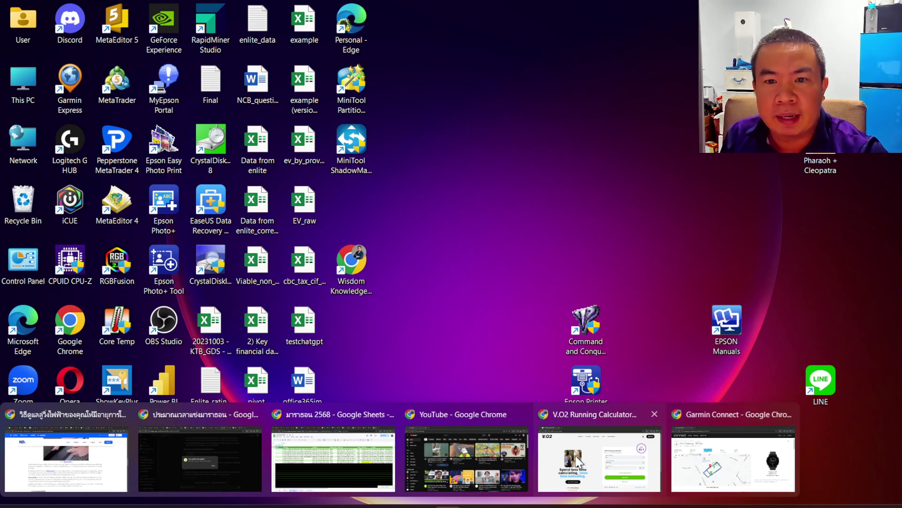
mouse_move(517, 464)
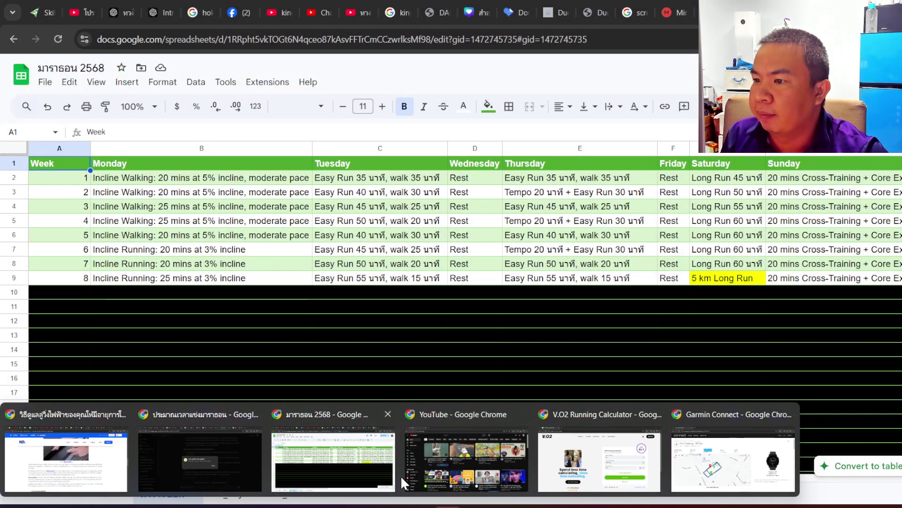
click(400, 475)
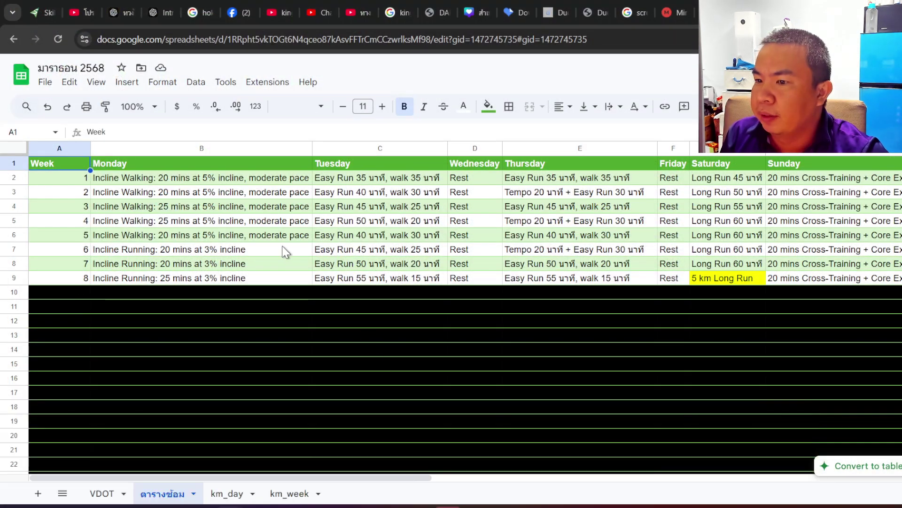
click(13, 222)
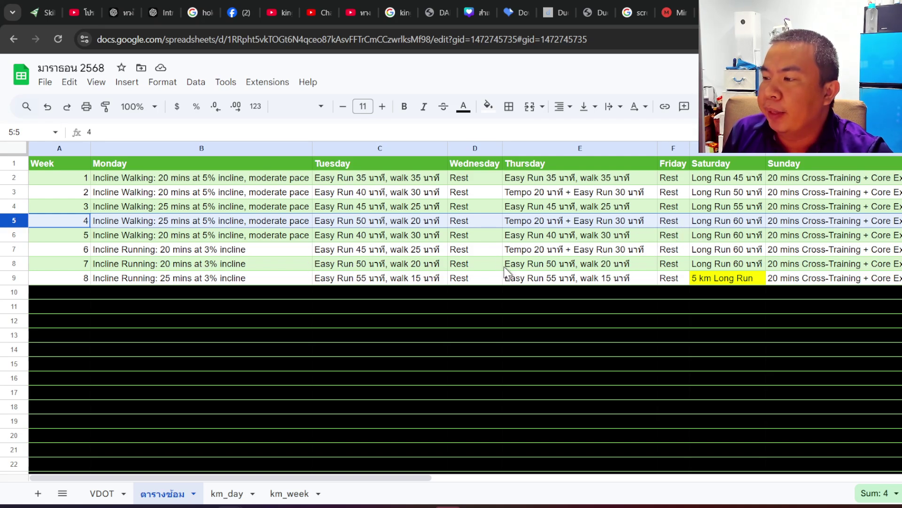
click(549, 238)
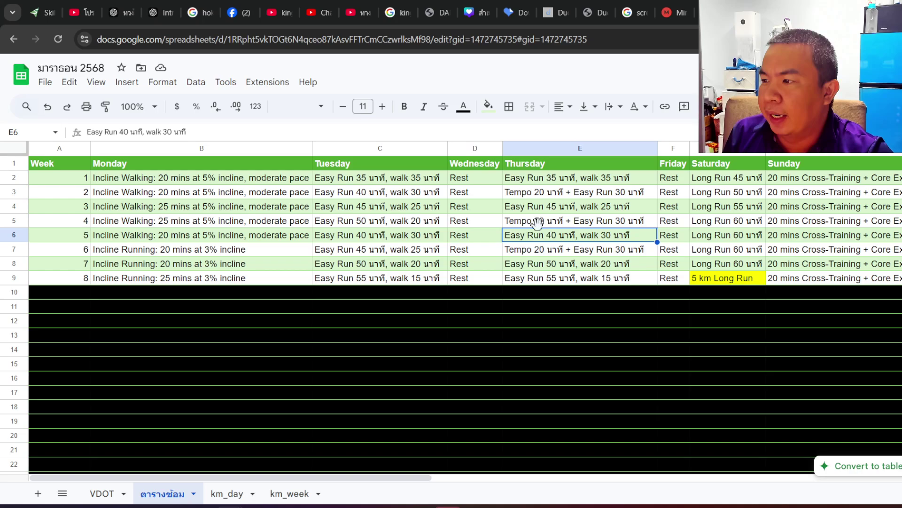
click(544, 221)
click(556, 193)
click(554, 235)
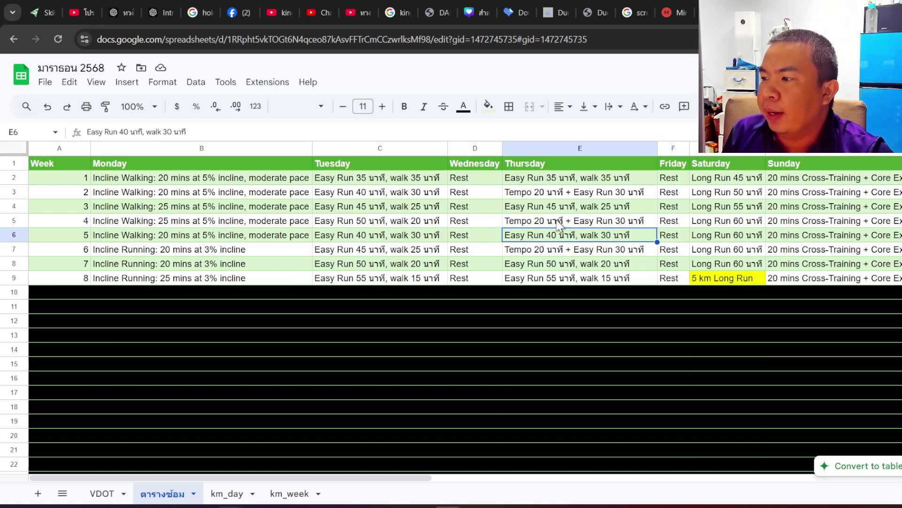
click(557, 222)
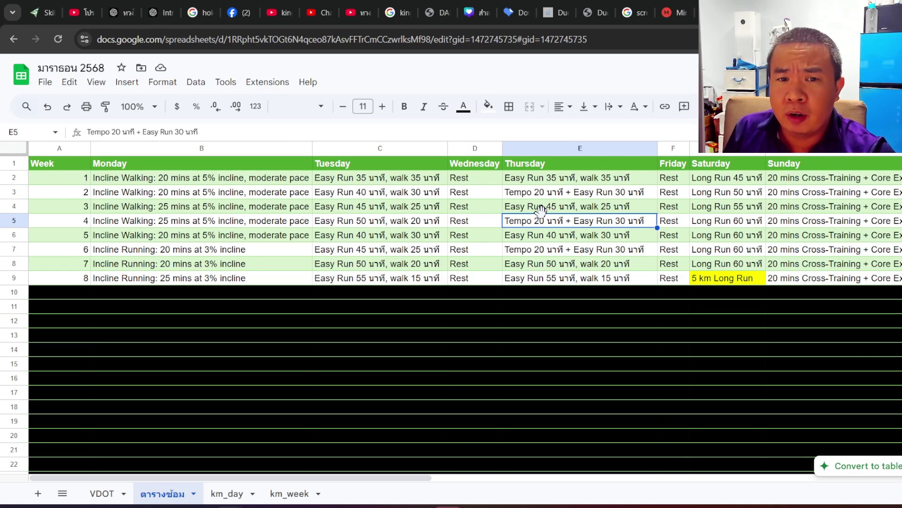
Examine the date, week, easy, tempo and total columns of the first record in the km_day sheet
click(230, 494)
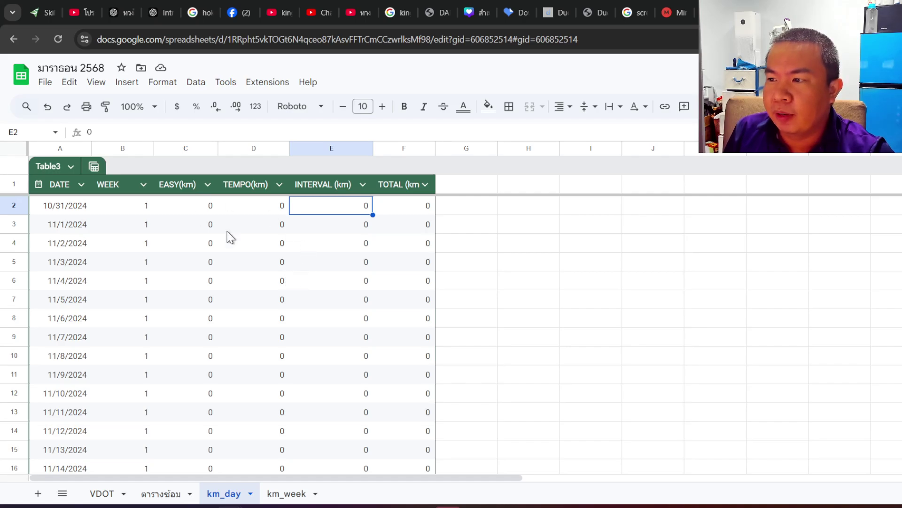
click(133, 207)
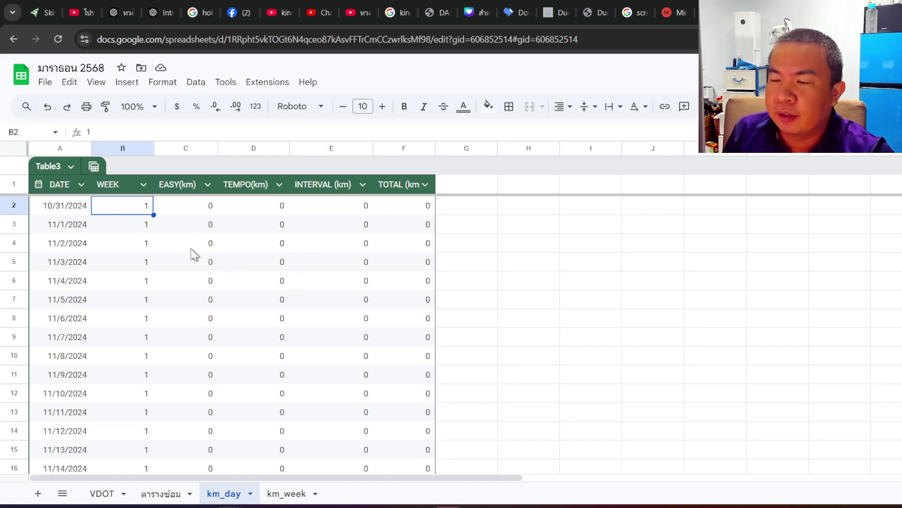
click(183, 202)
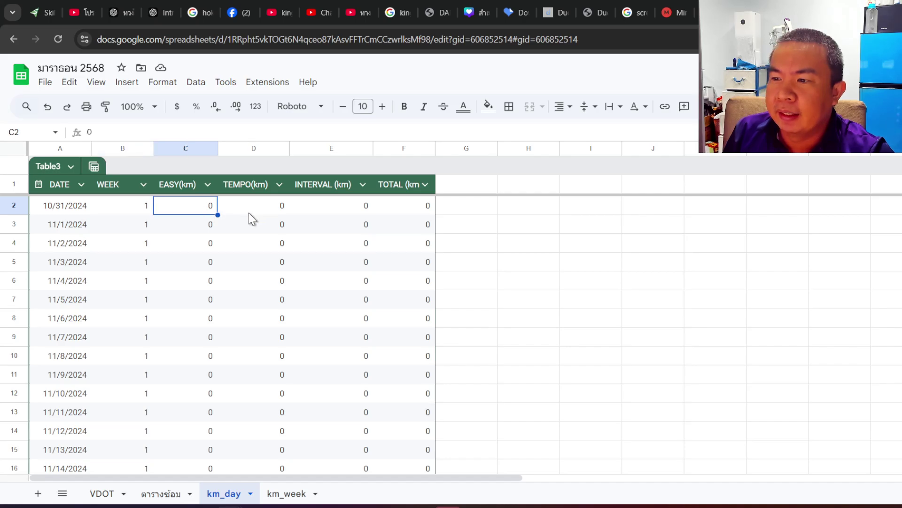
click(58, 206)
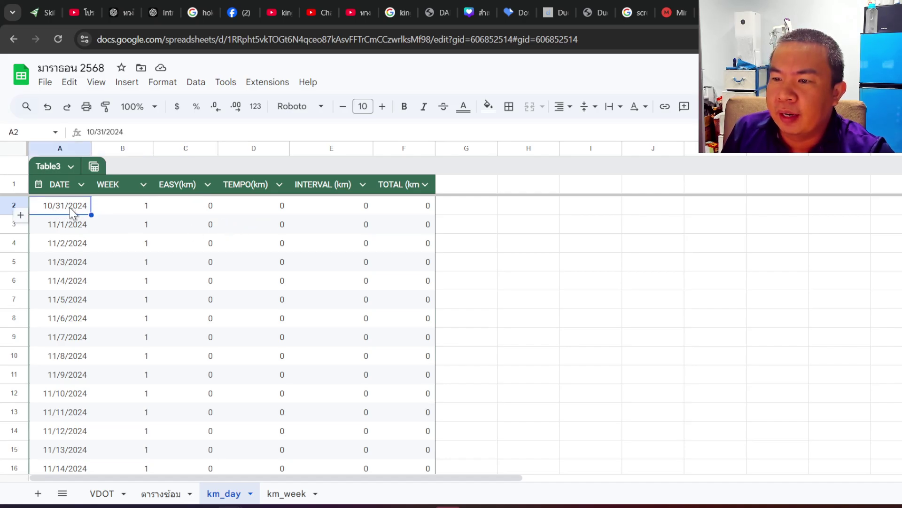
double_click(75, 210)
click(303, 343)
click(160, 207)
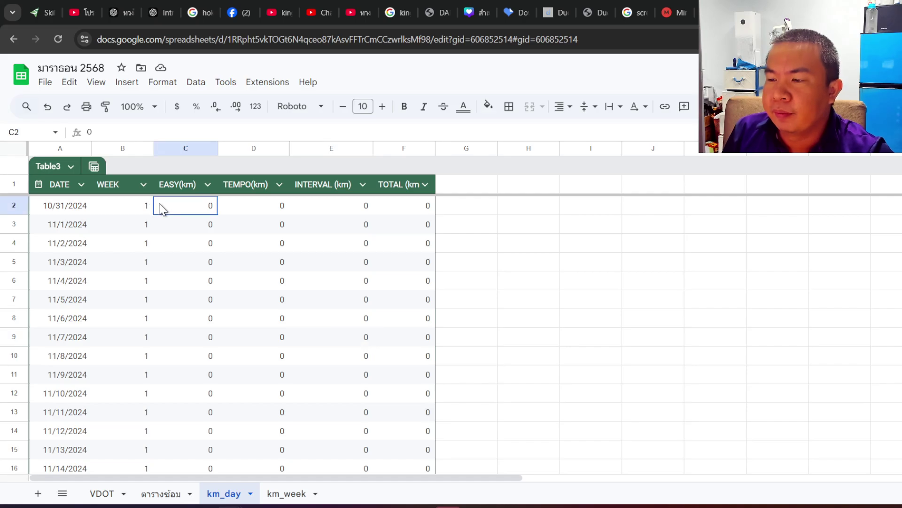
click(235, 207)
click(425, 206)
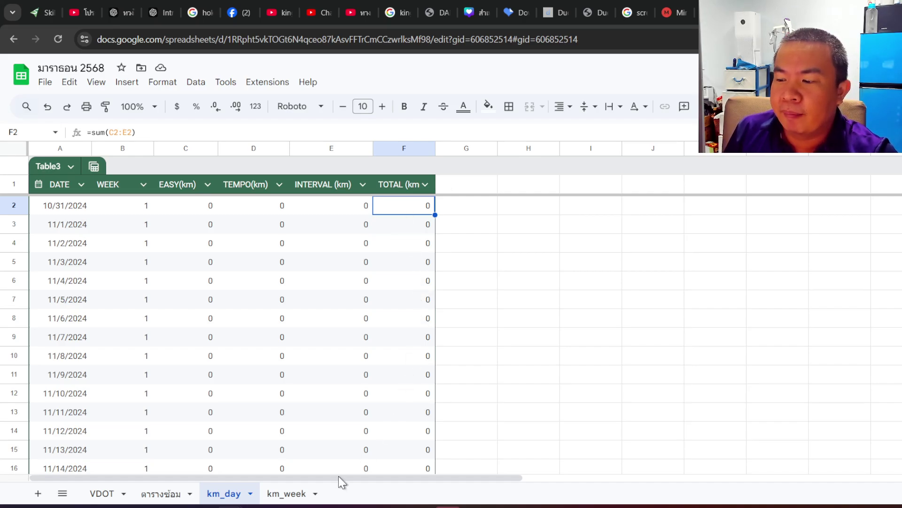
Examine the week 1 sums for easy, tempo and interval distance in the km_week sheet
click(286, 494)
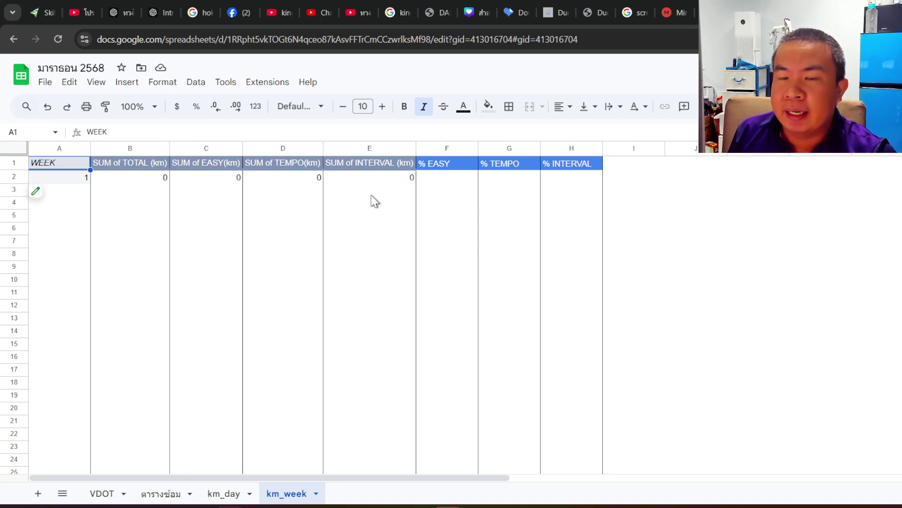
click(285, 179)
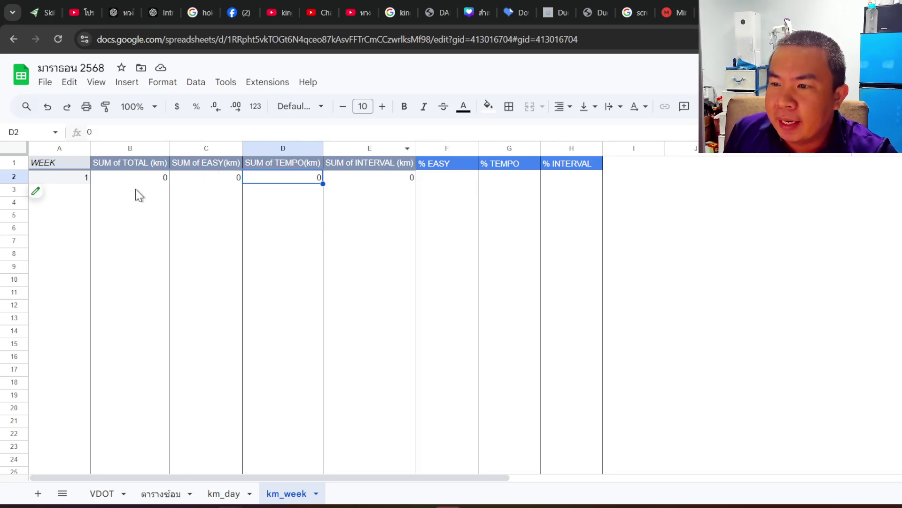
click(204, 181)
click(264, 181)
click(201, 181)
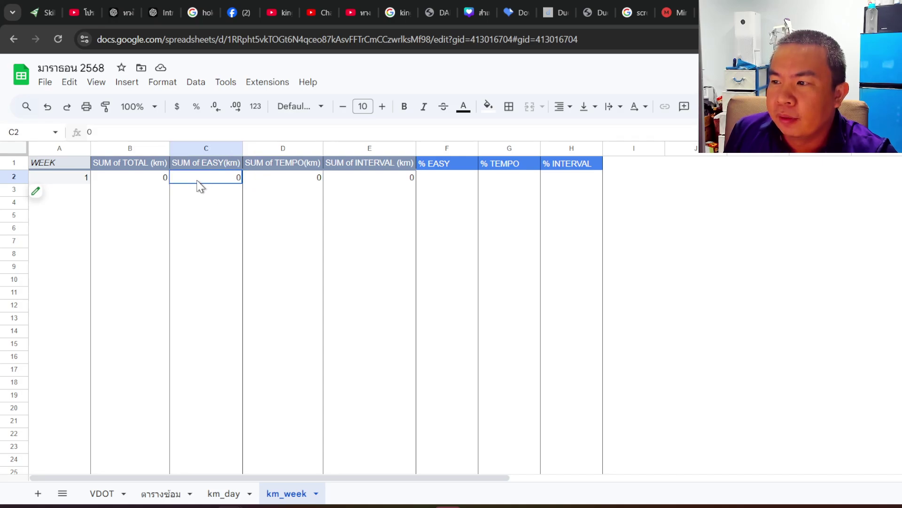
click(303, 192)
click(400, 180)
click(291, 179)
click(213, 178)
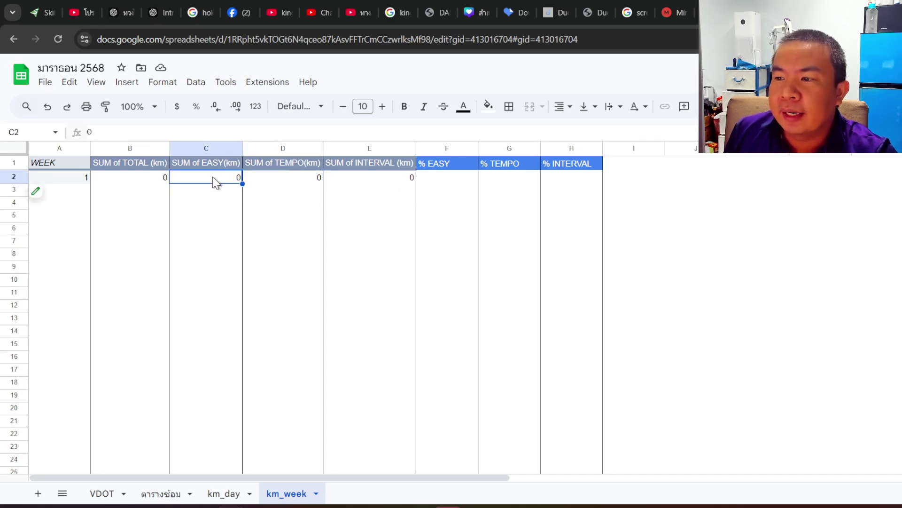
click(307, 181)
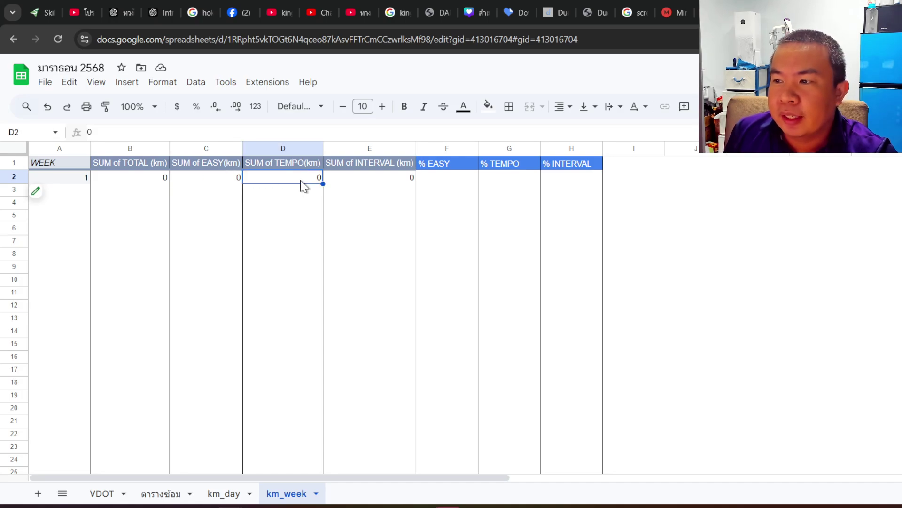
click(394, 181)
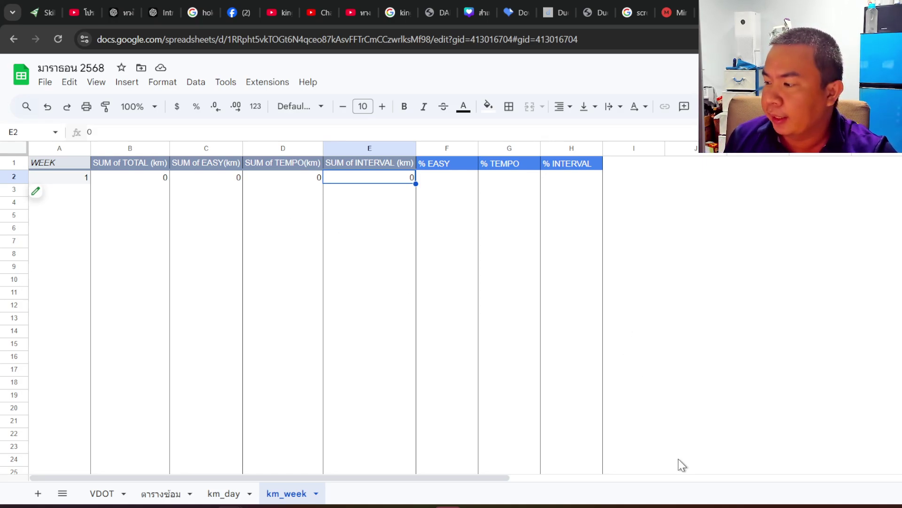
mouse_move(664, 506)
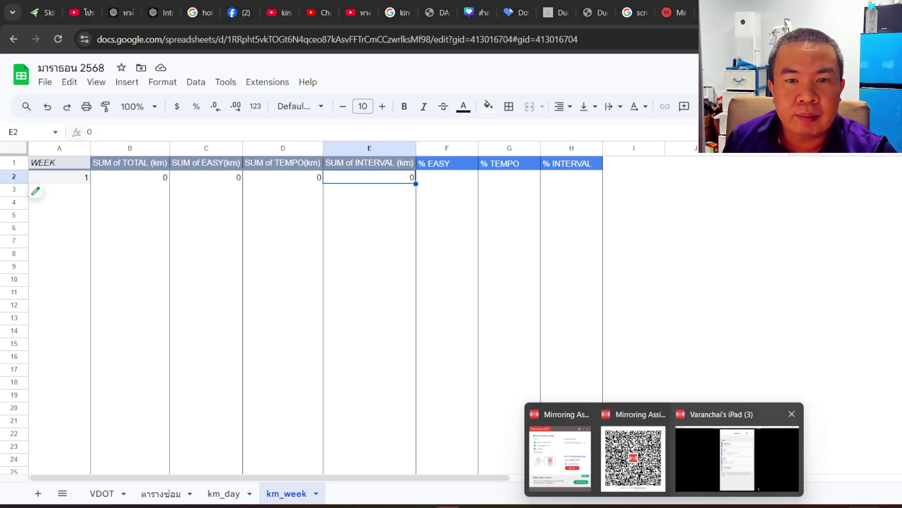
Return to the ตารางซ้อม sheet and review the Monday incline walking and incline running sessions across the weeks
click(153, 499)
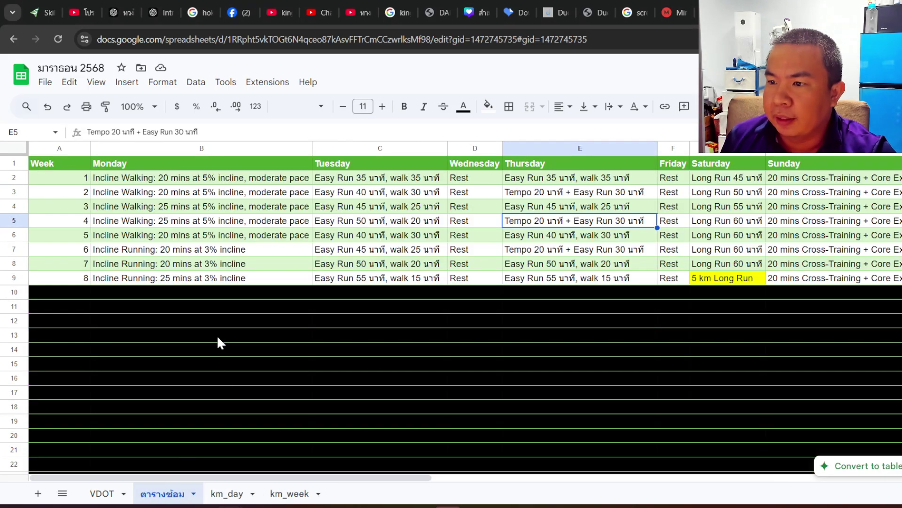
click(118, 181)
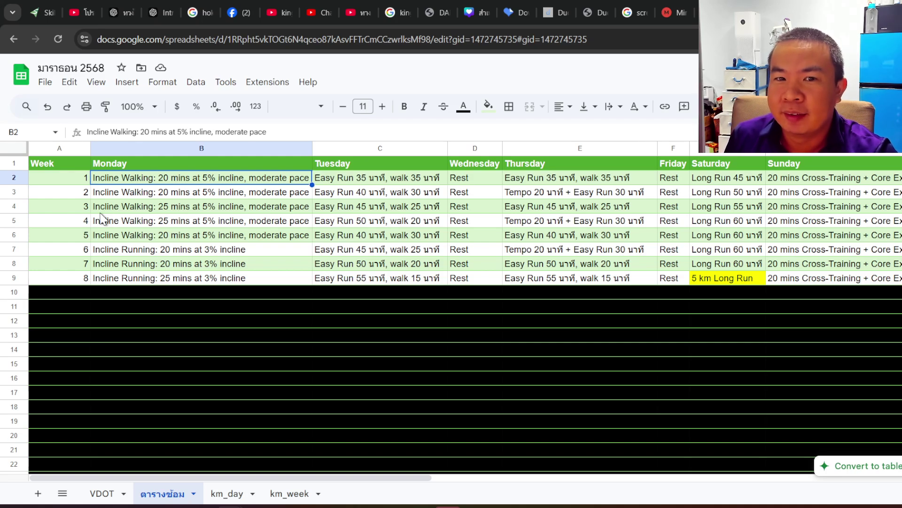
click(154, 234)
click(167, 219)
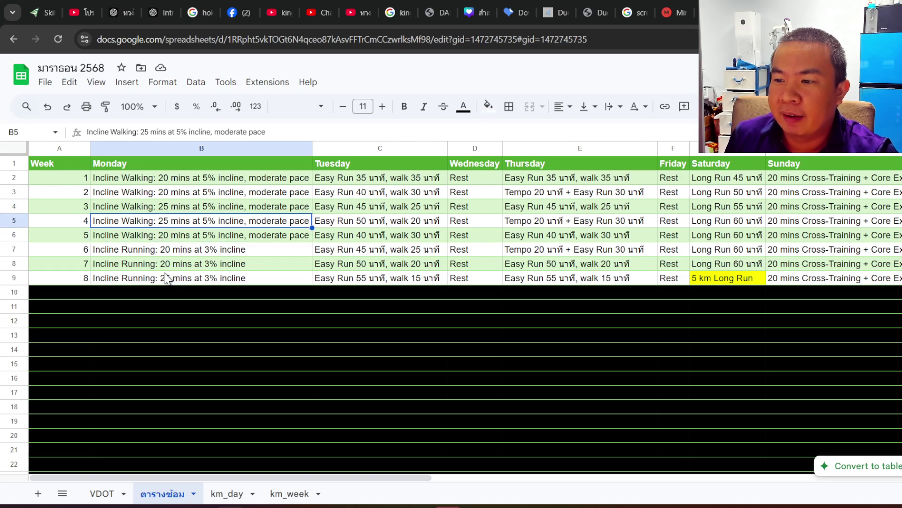
click(174, 250)
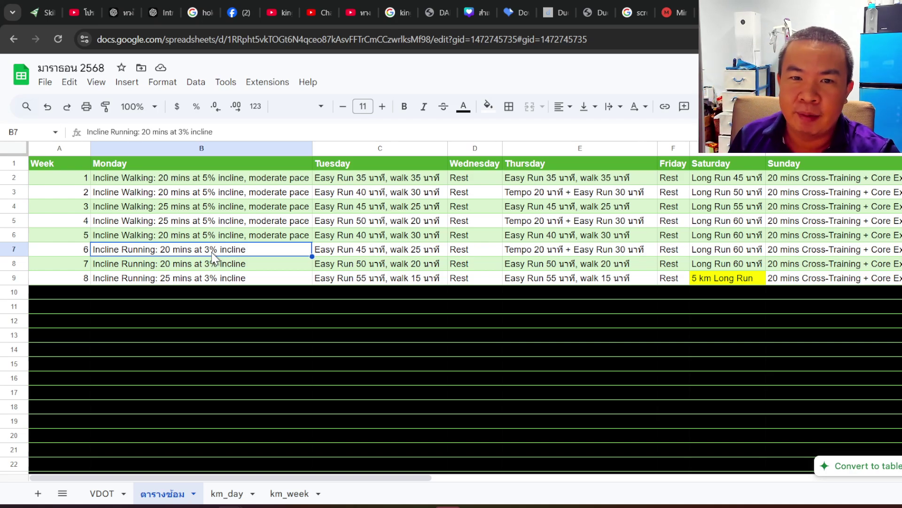
click(251, 264)
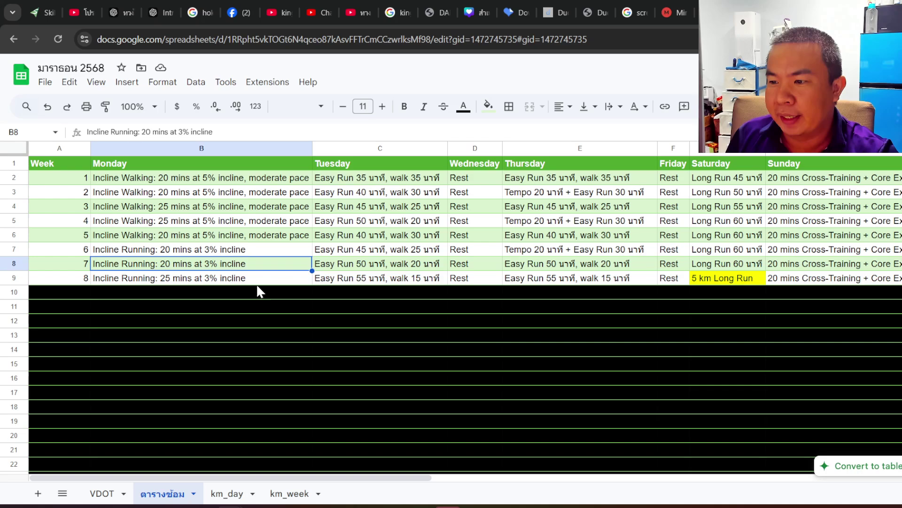
click(258, 282)
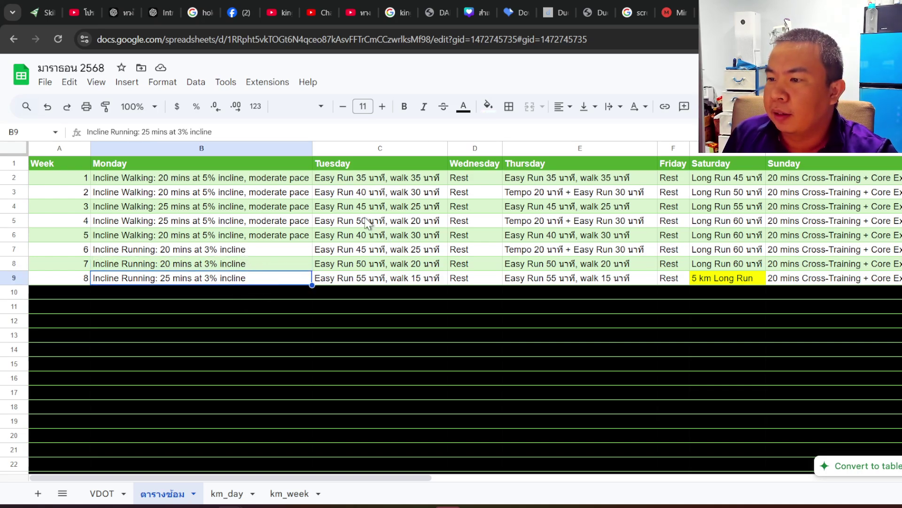
click(218, 183)
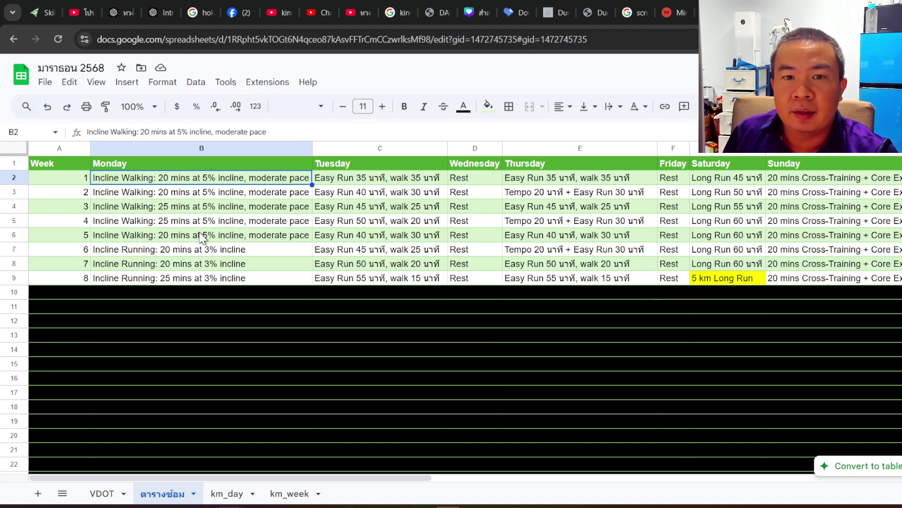
Compare the Tuesday and Thursday running sessions of the first two weeks in the training plan
click(366, 179)
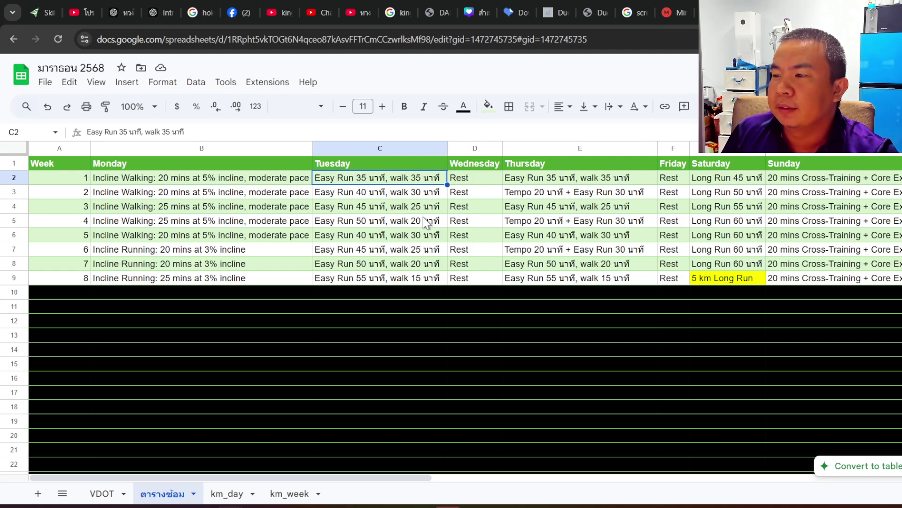
click(566, 183)
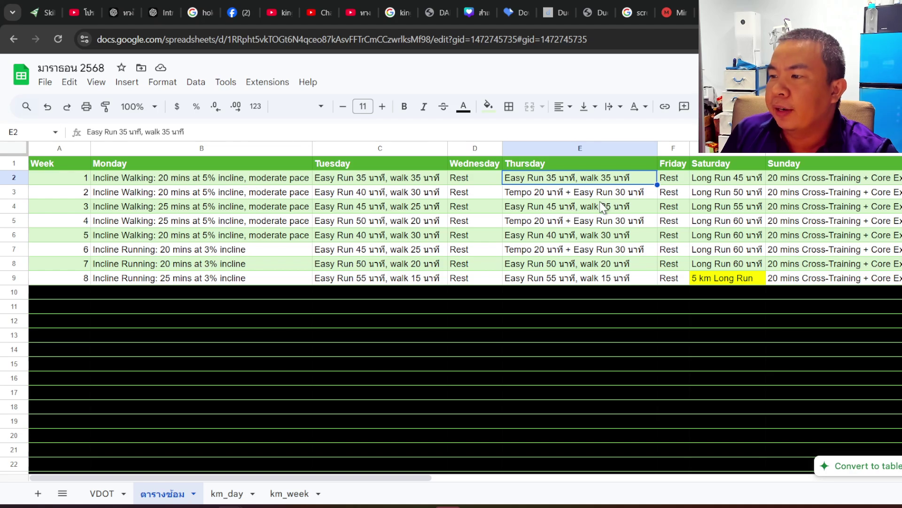
key(Left)
key(Left)
key(Down)
key(Right)
key(Right)
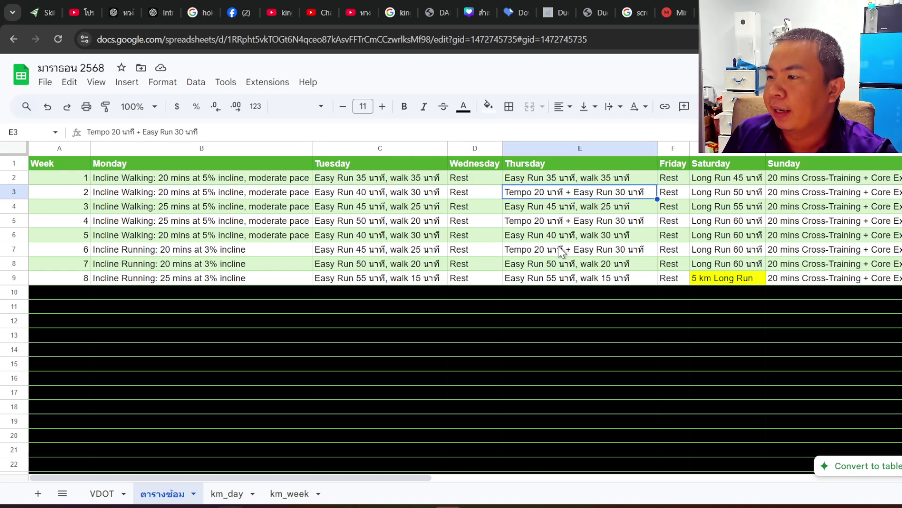
key(Left)
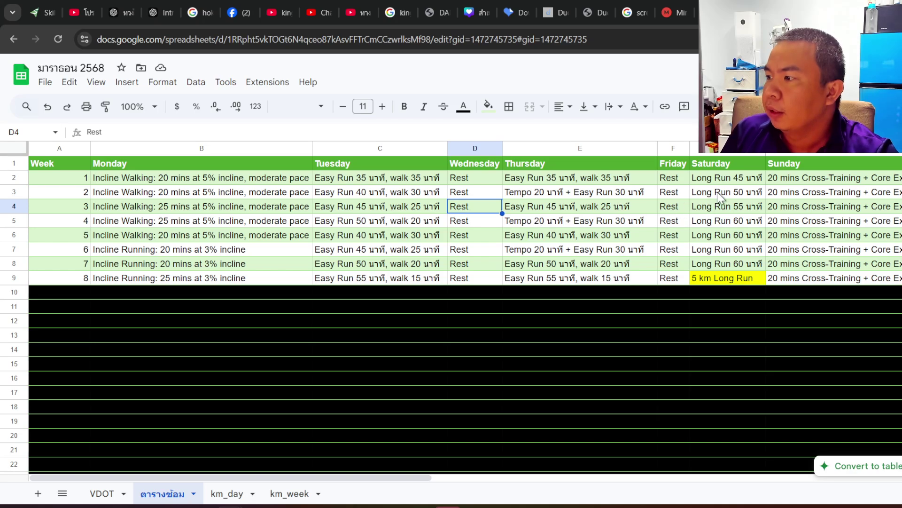
Review the Saturday long runs and Sunday cross-training sessions, ending on the Monday session of week 4
key(Right)
key(Right)
key(Right)
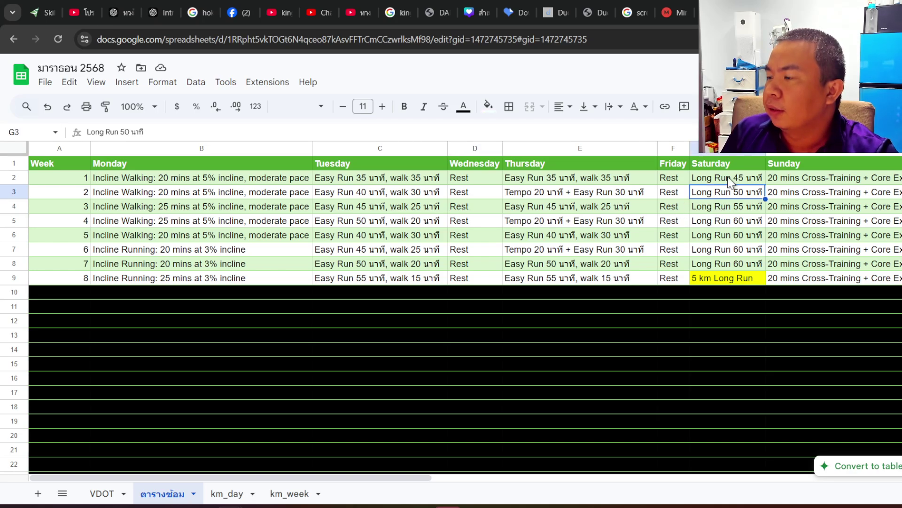
key(Up)
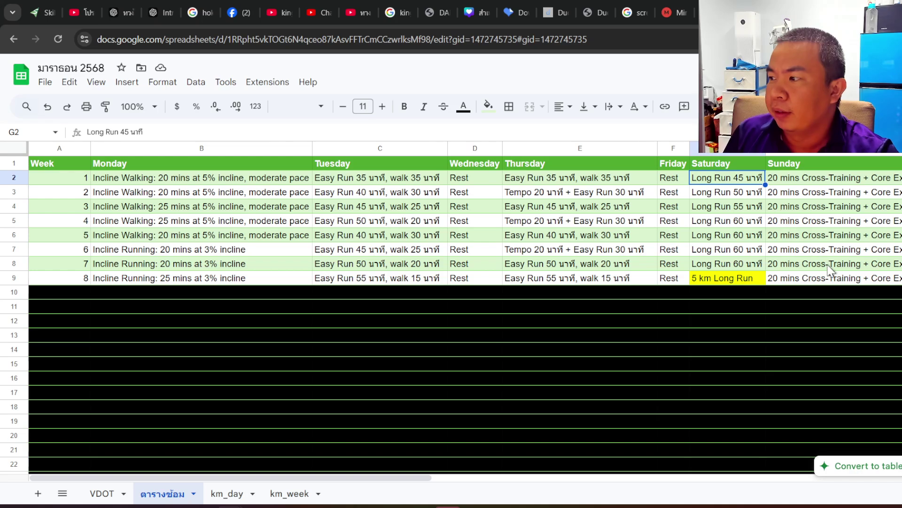
key(Right)
click(833, 190)
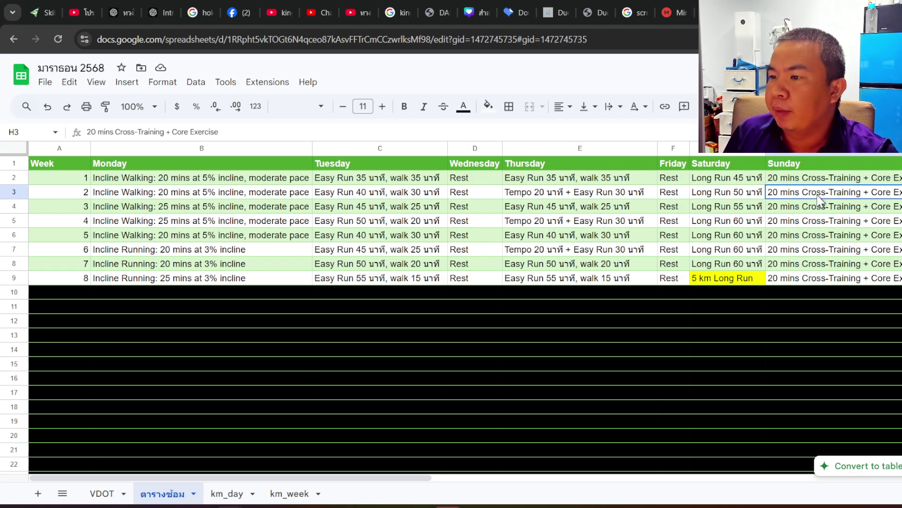
click(822, 220)
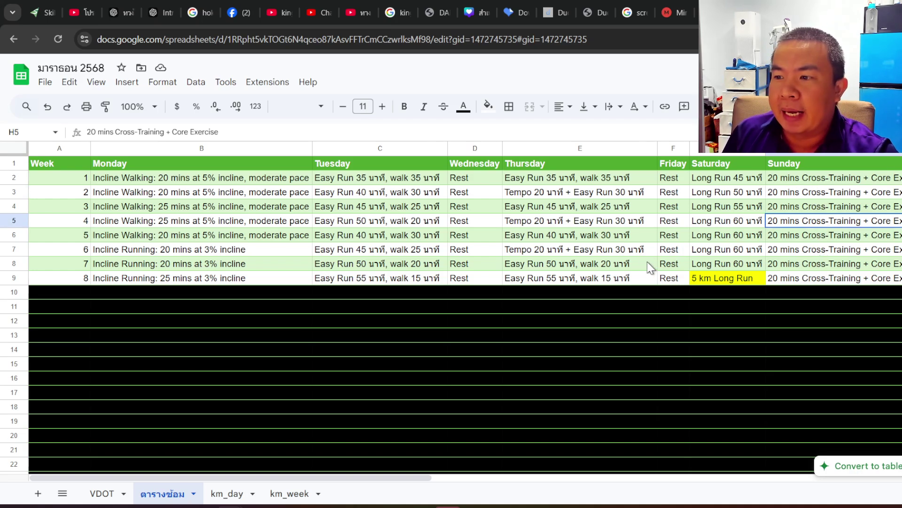
click(164, 224)
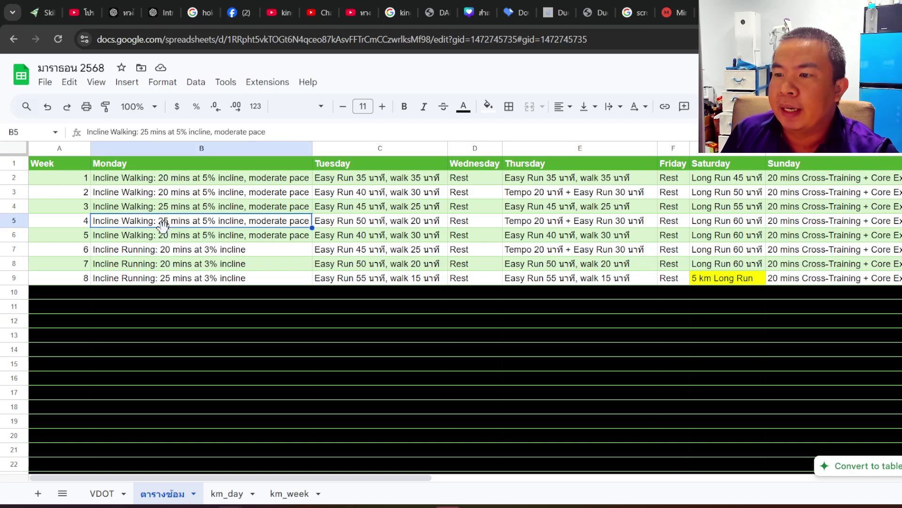